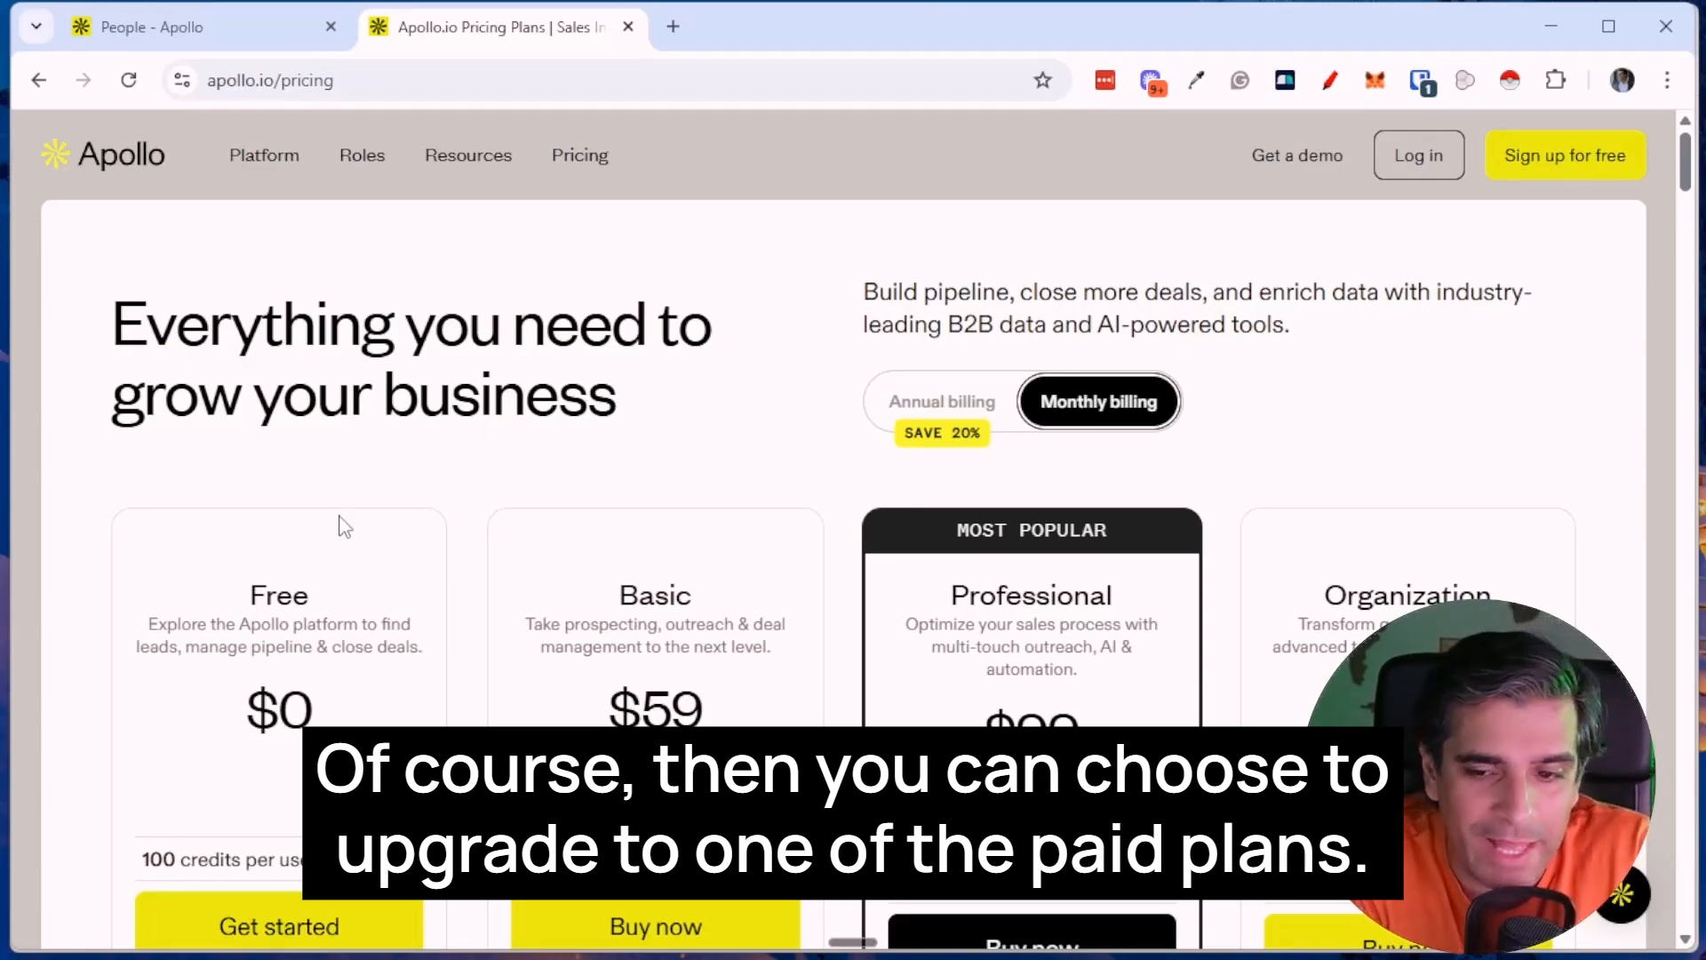
Switch to the People search page in full-screen view and filter the results by the job title owner.
click(172, 27)
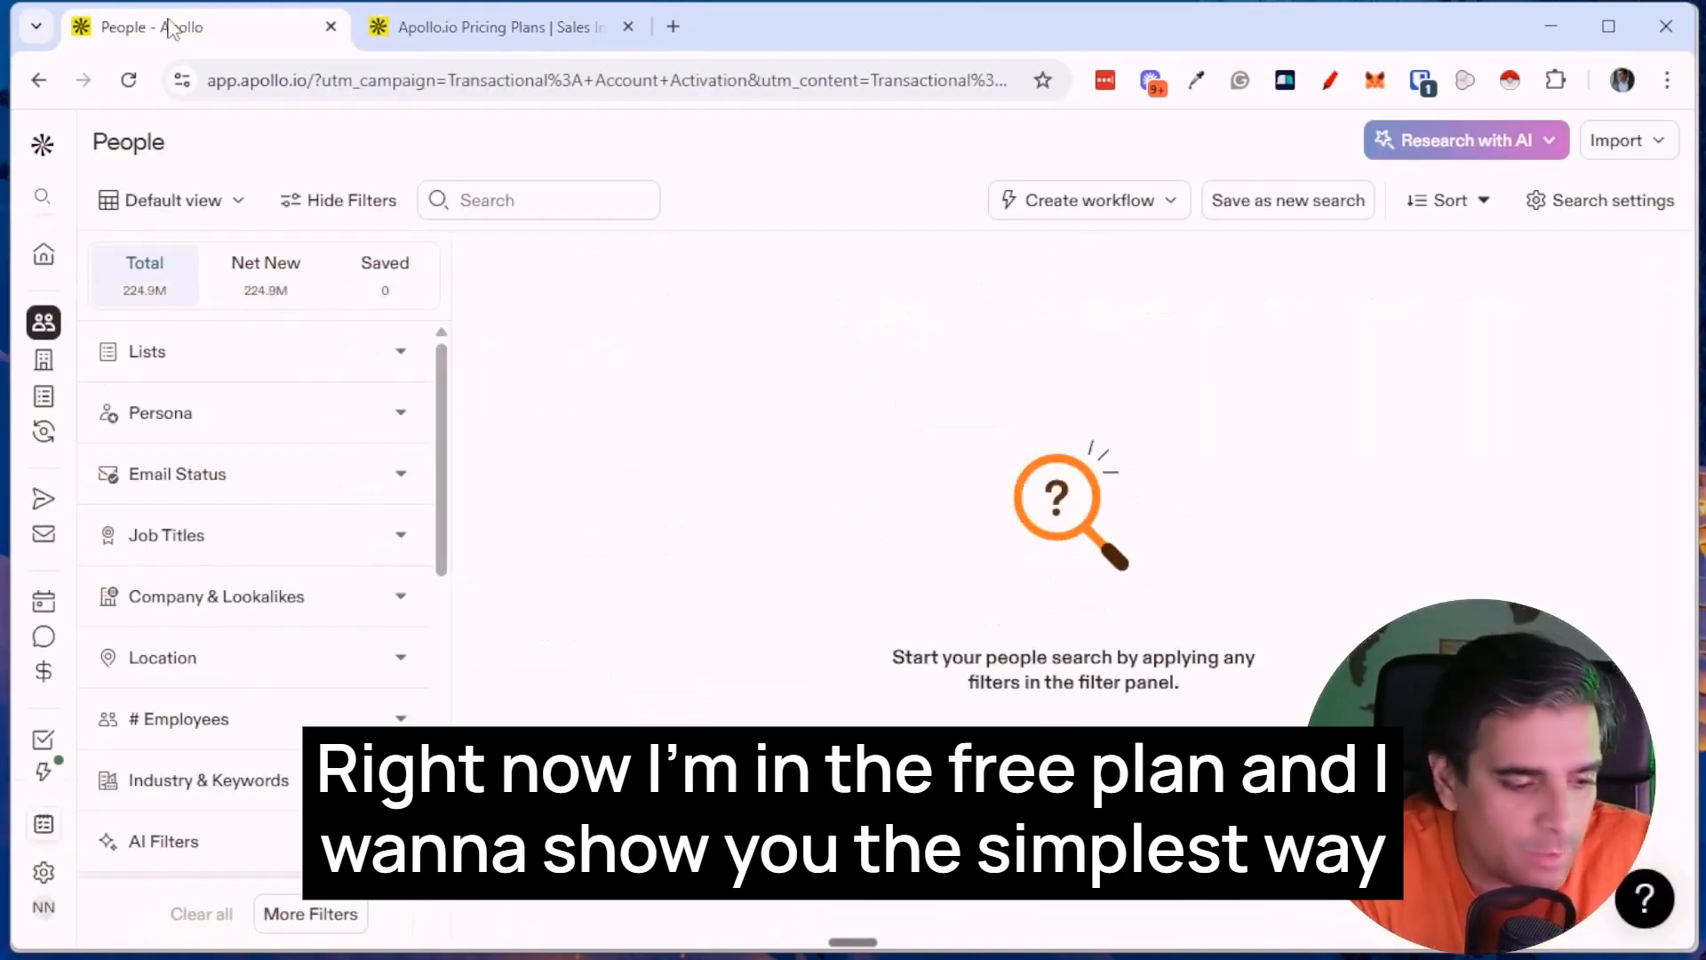
key(F11)
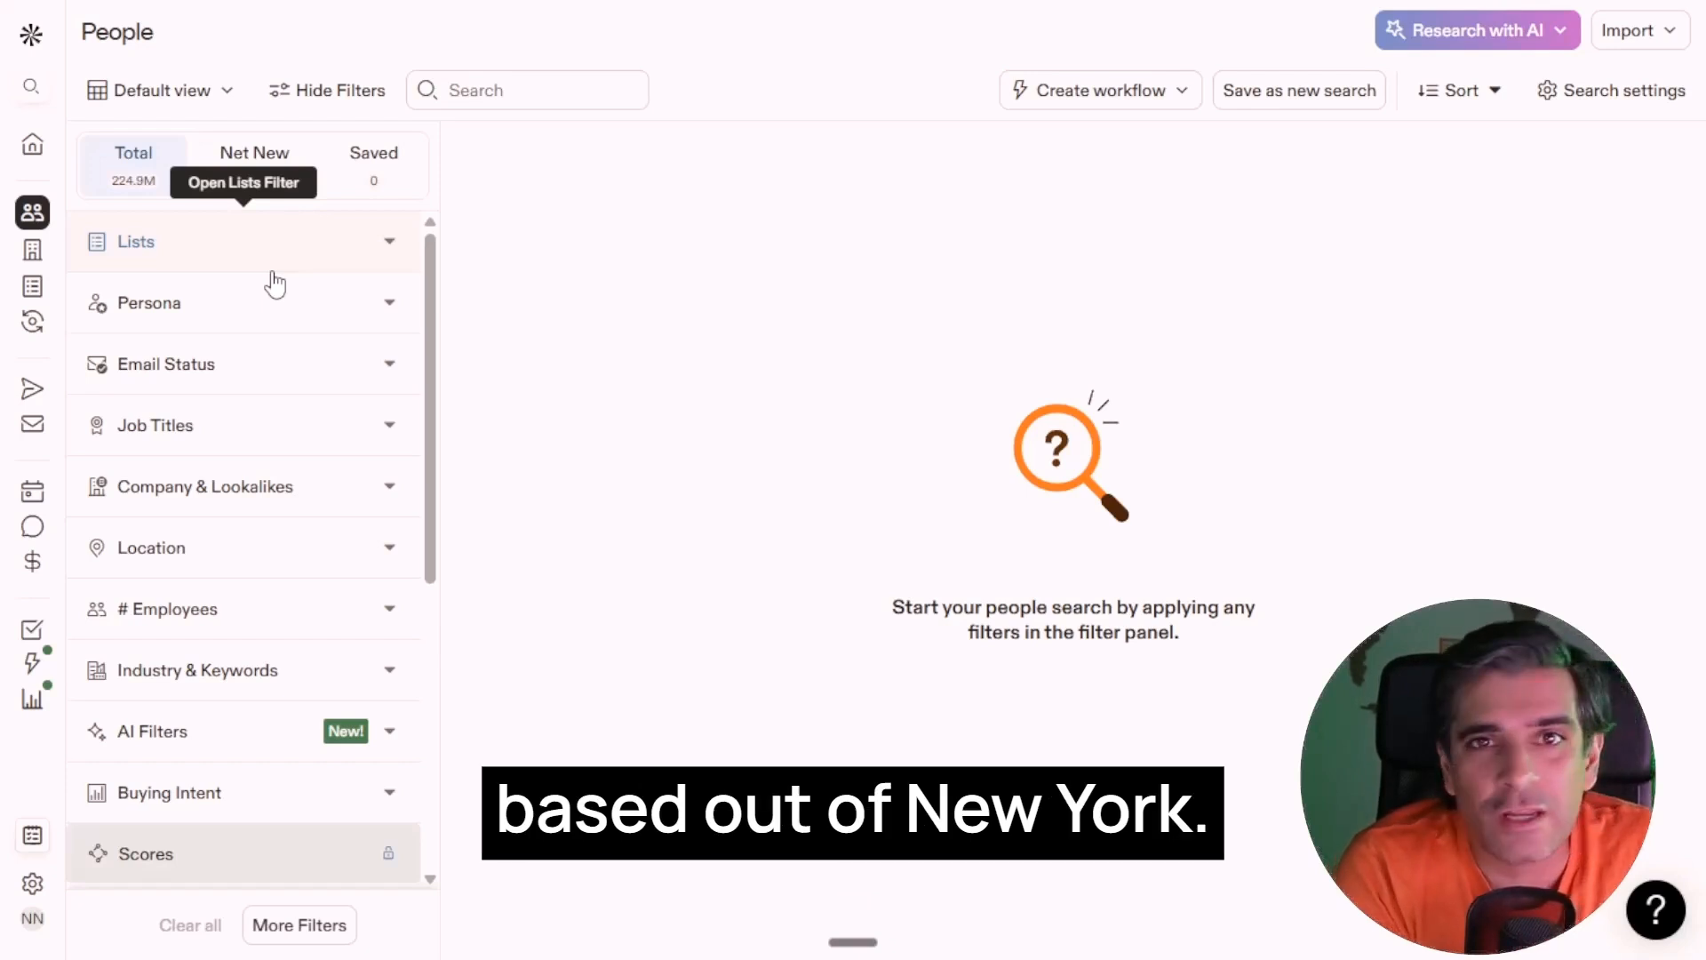
click(229, 429)
click(271, 551)
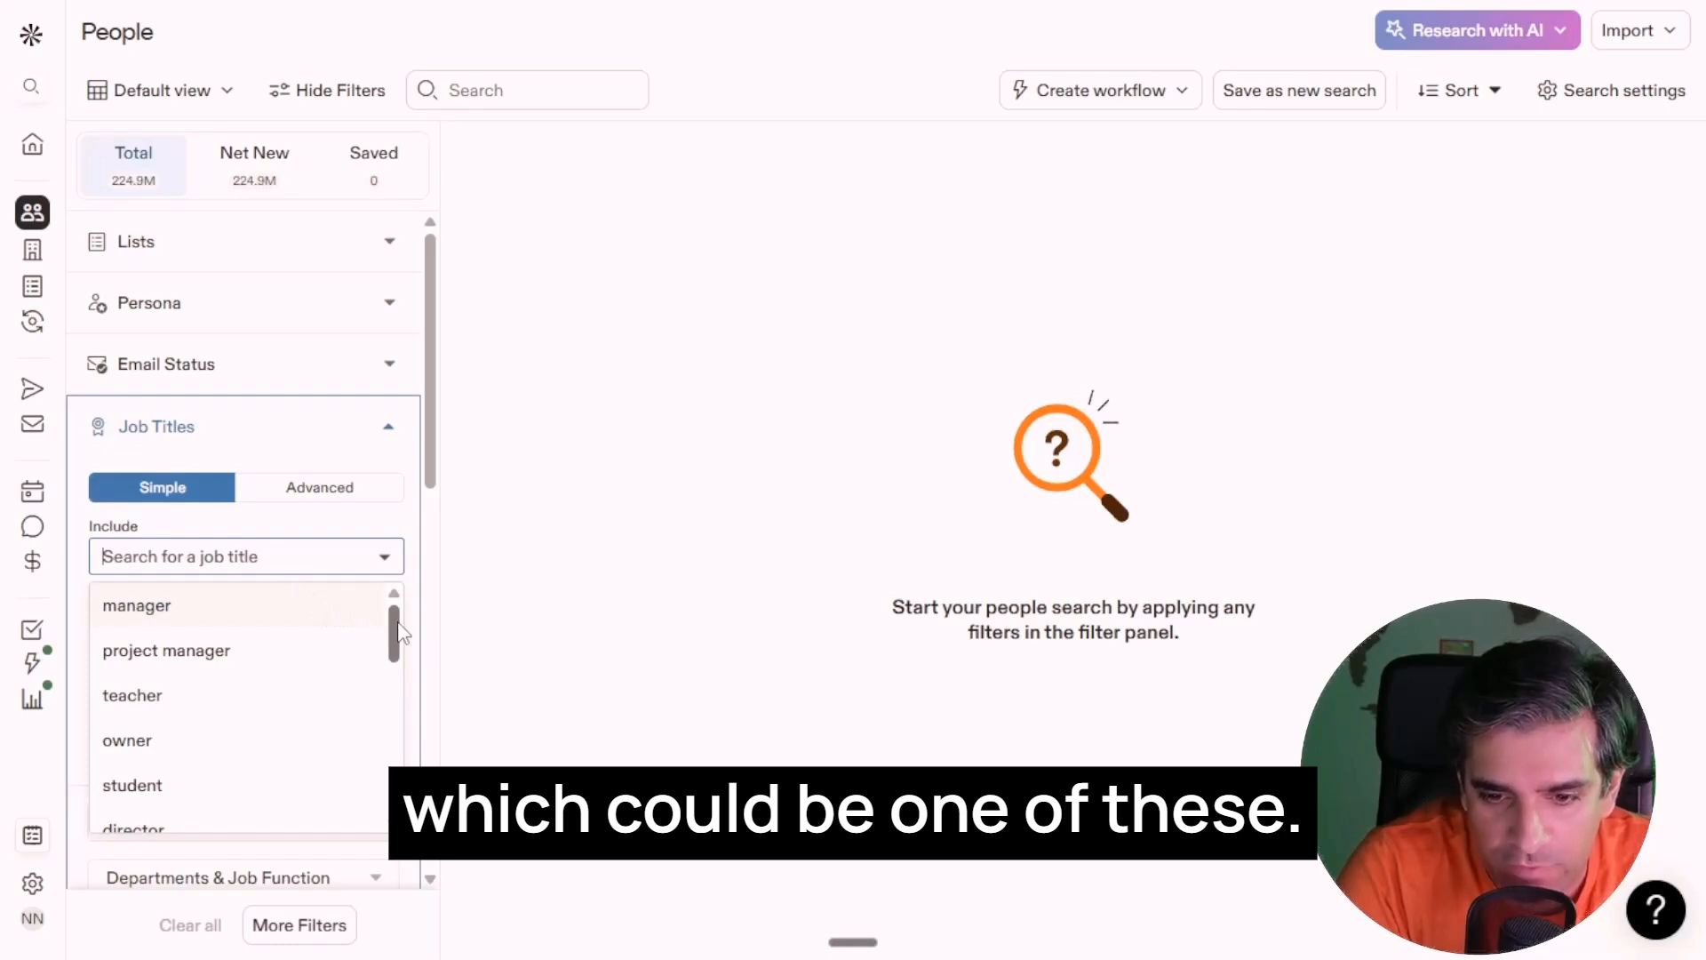
drag(400, 633, 375, 607)
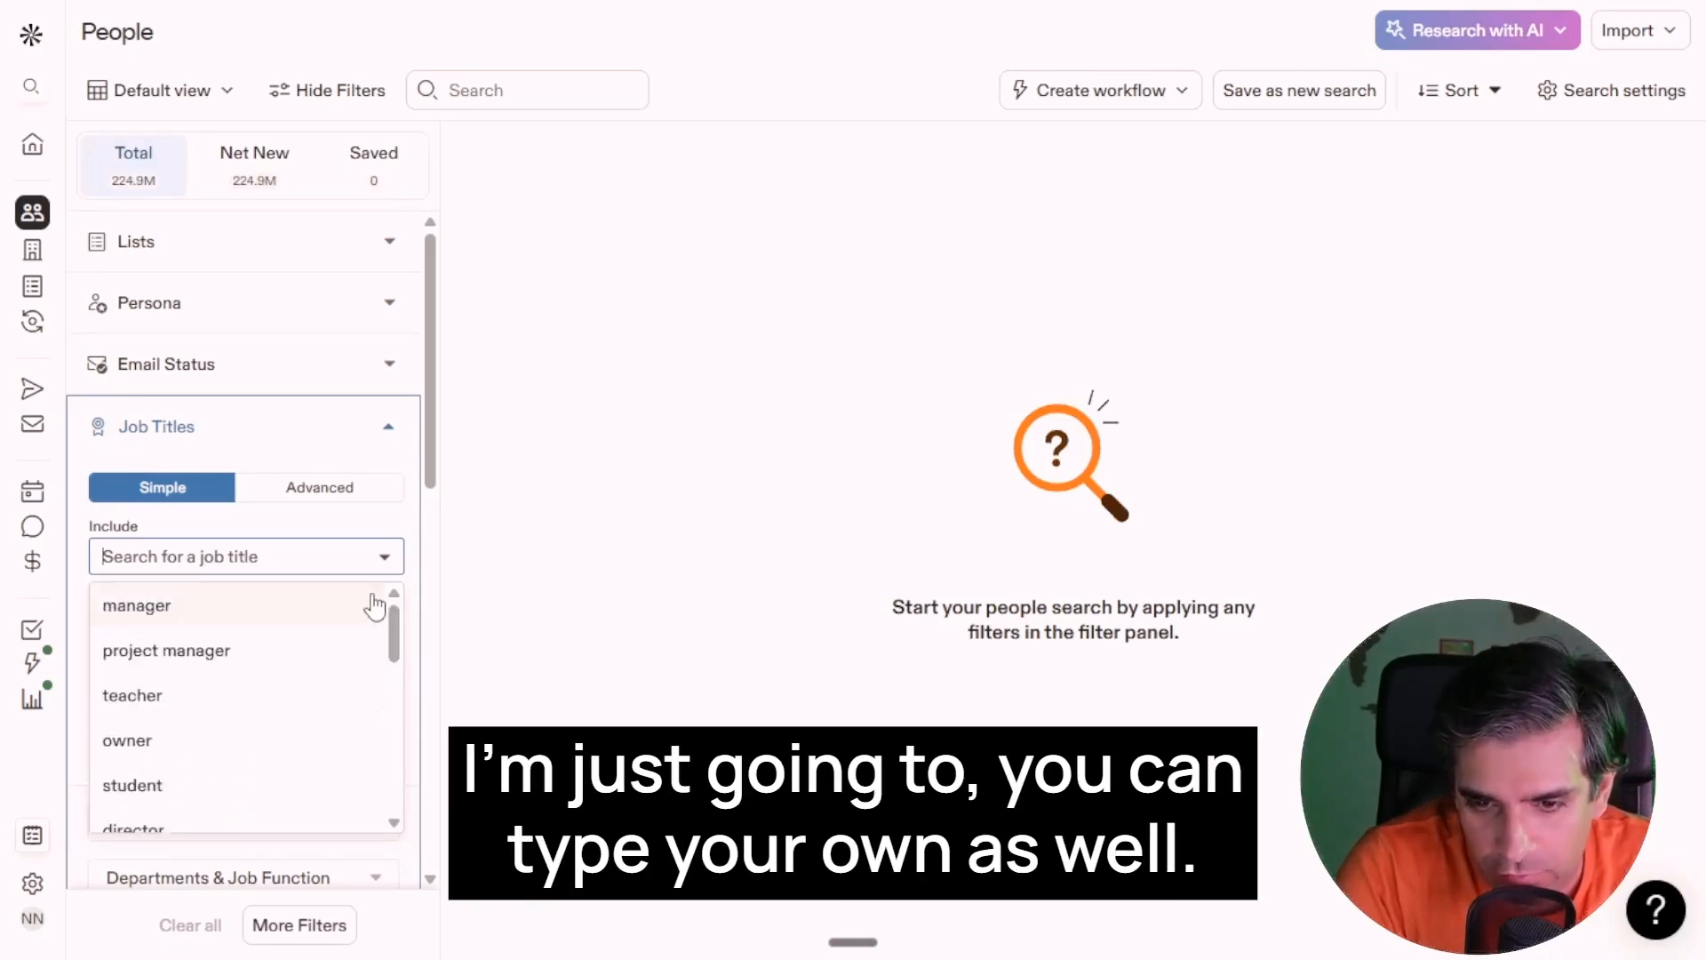
text(owner)
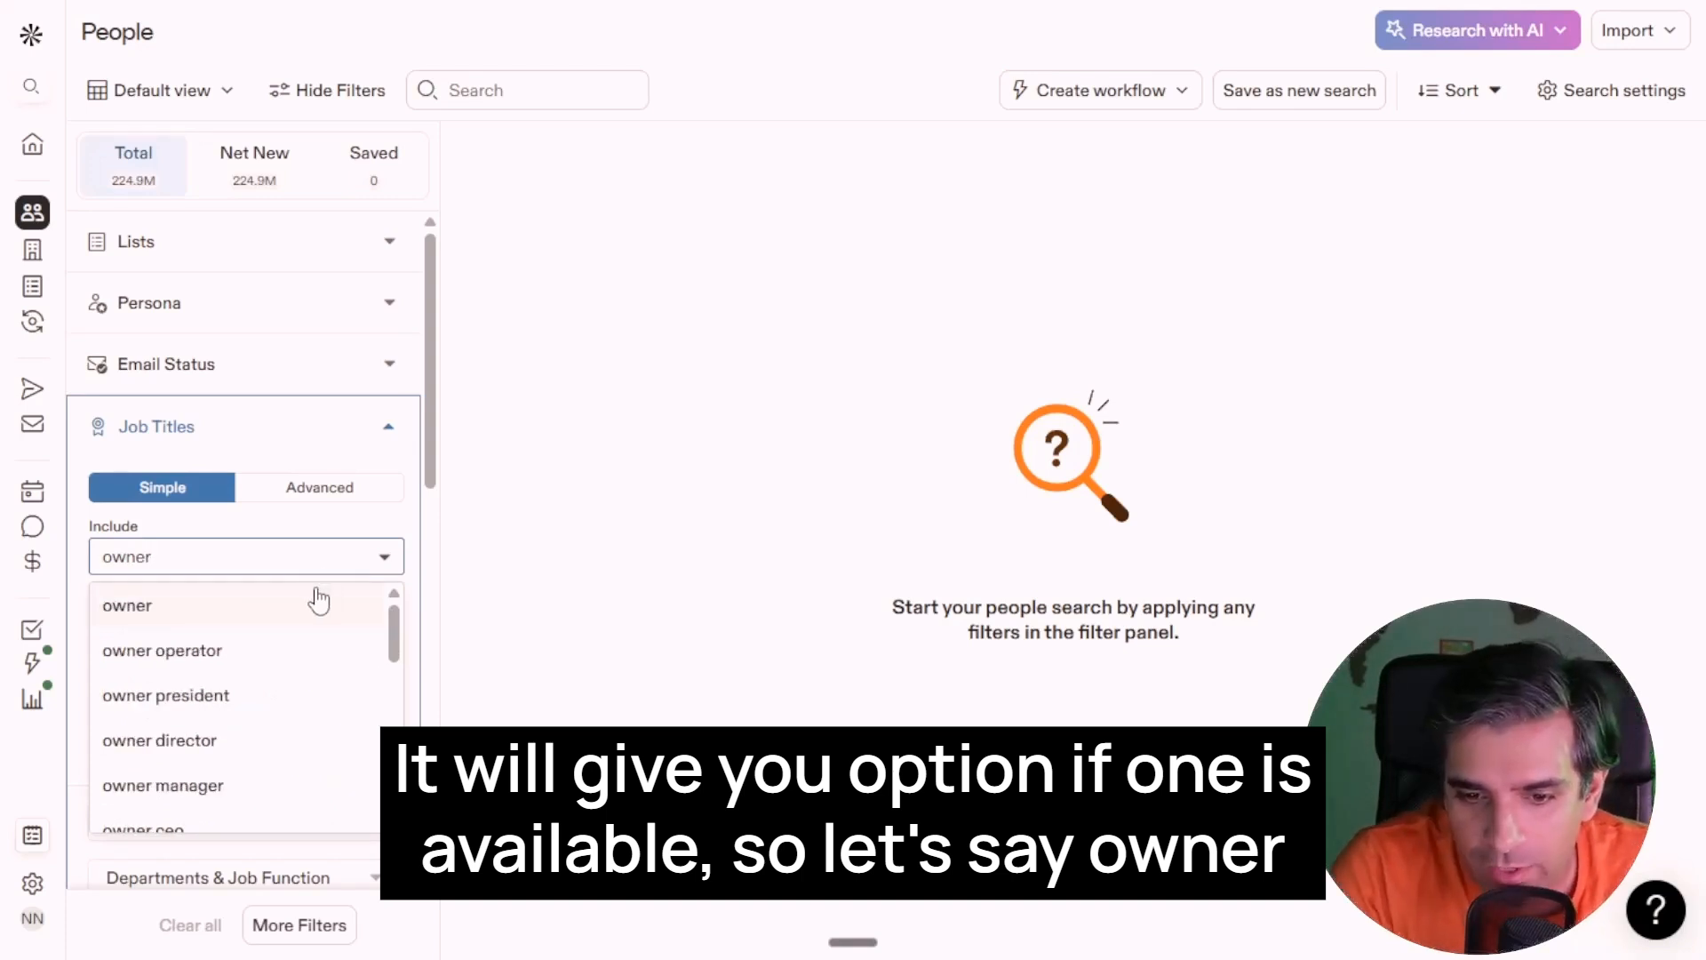
click(283, 603)
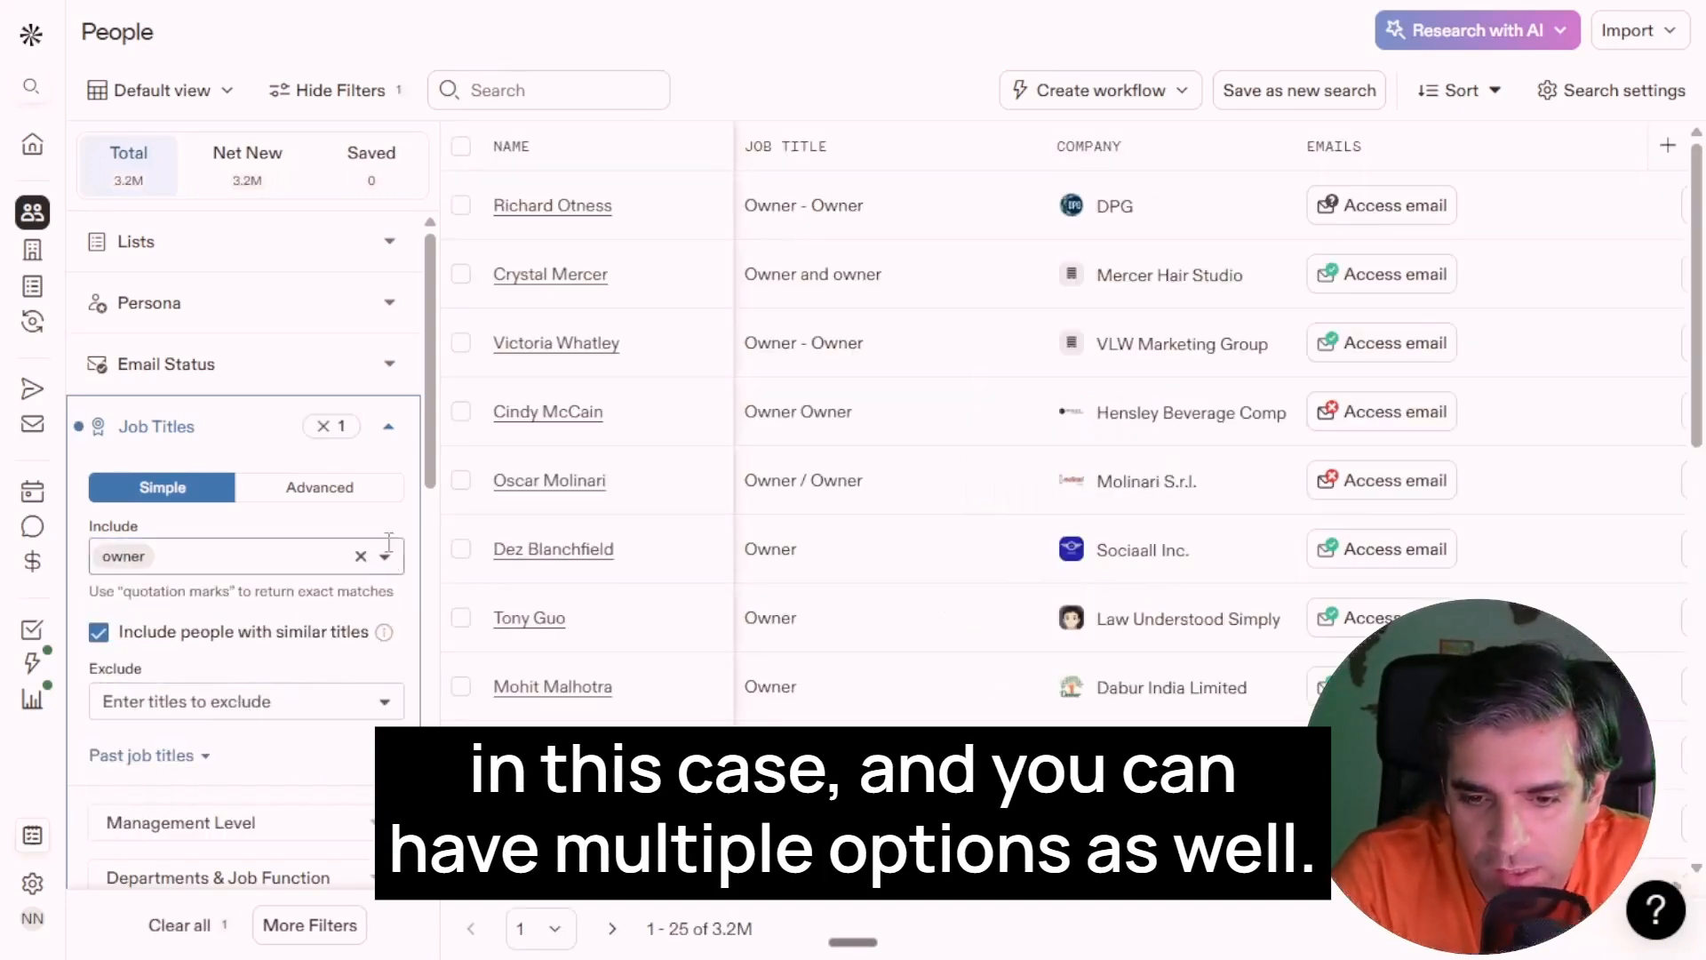
click(389, 428)
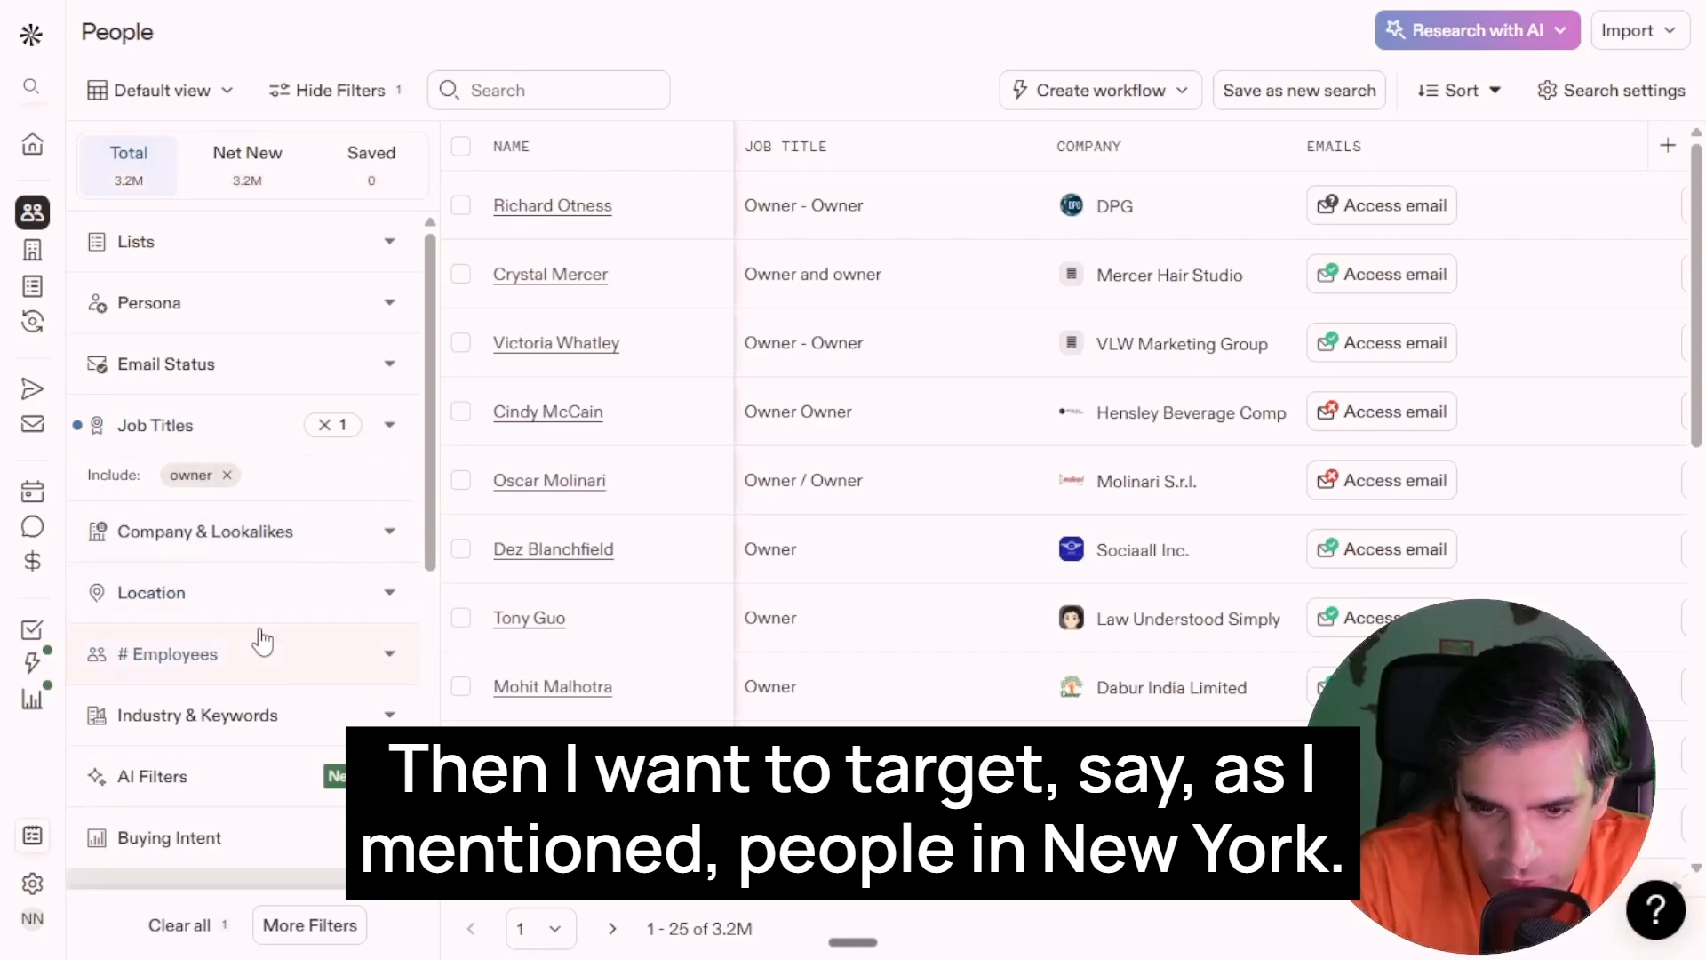
Restrict the people search to contacts located in New York, US.
click(259, 605)
scroll(247, 756, down, 1)
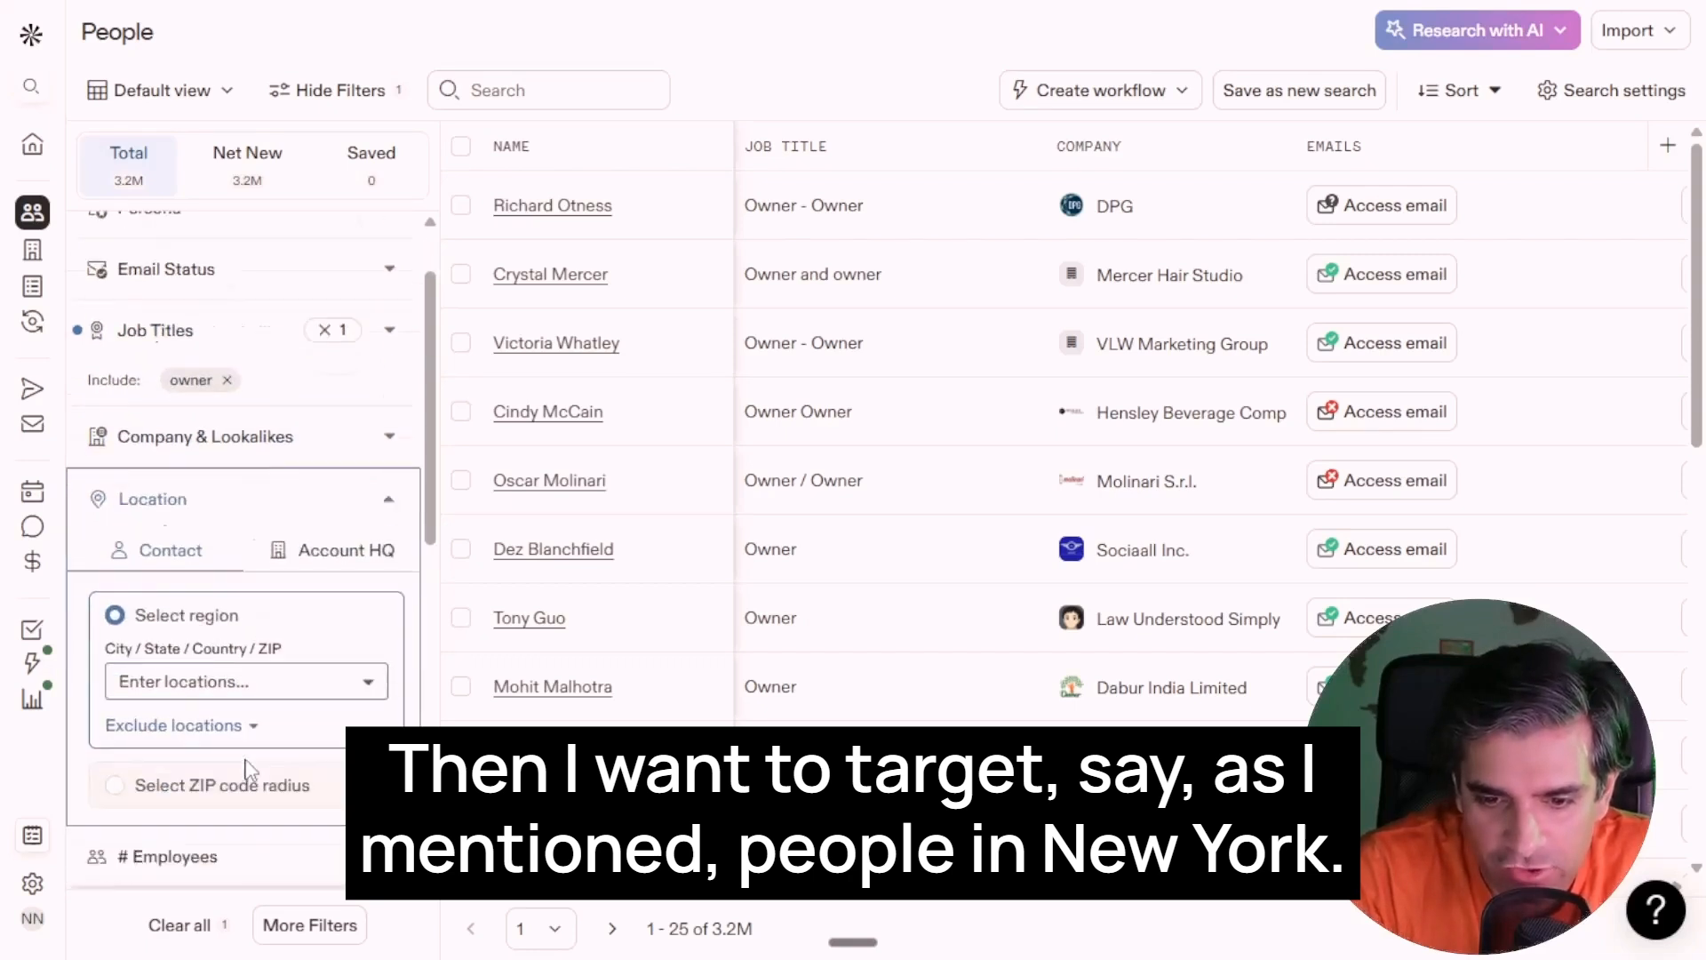
scroll(247, 770, down, 2)
click(228, 524)
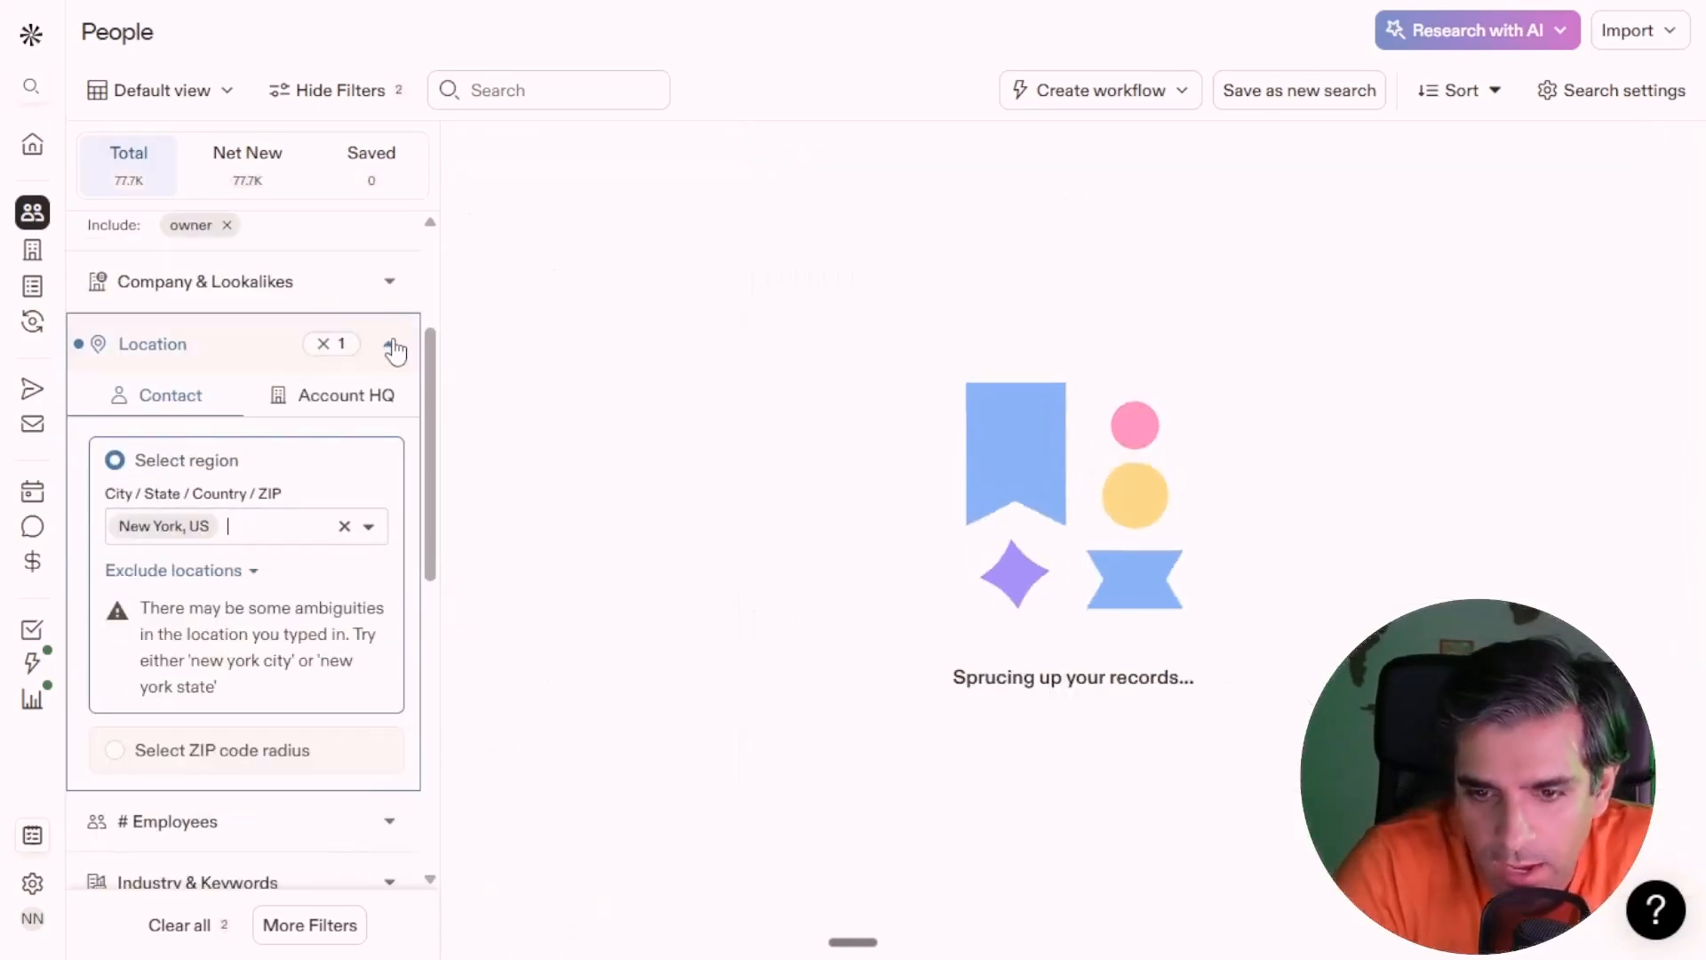
click(391, 347)
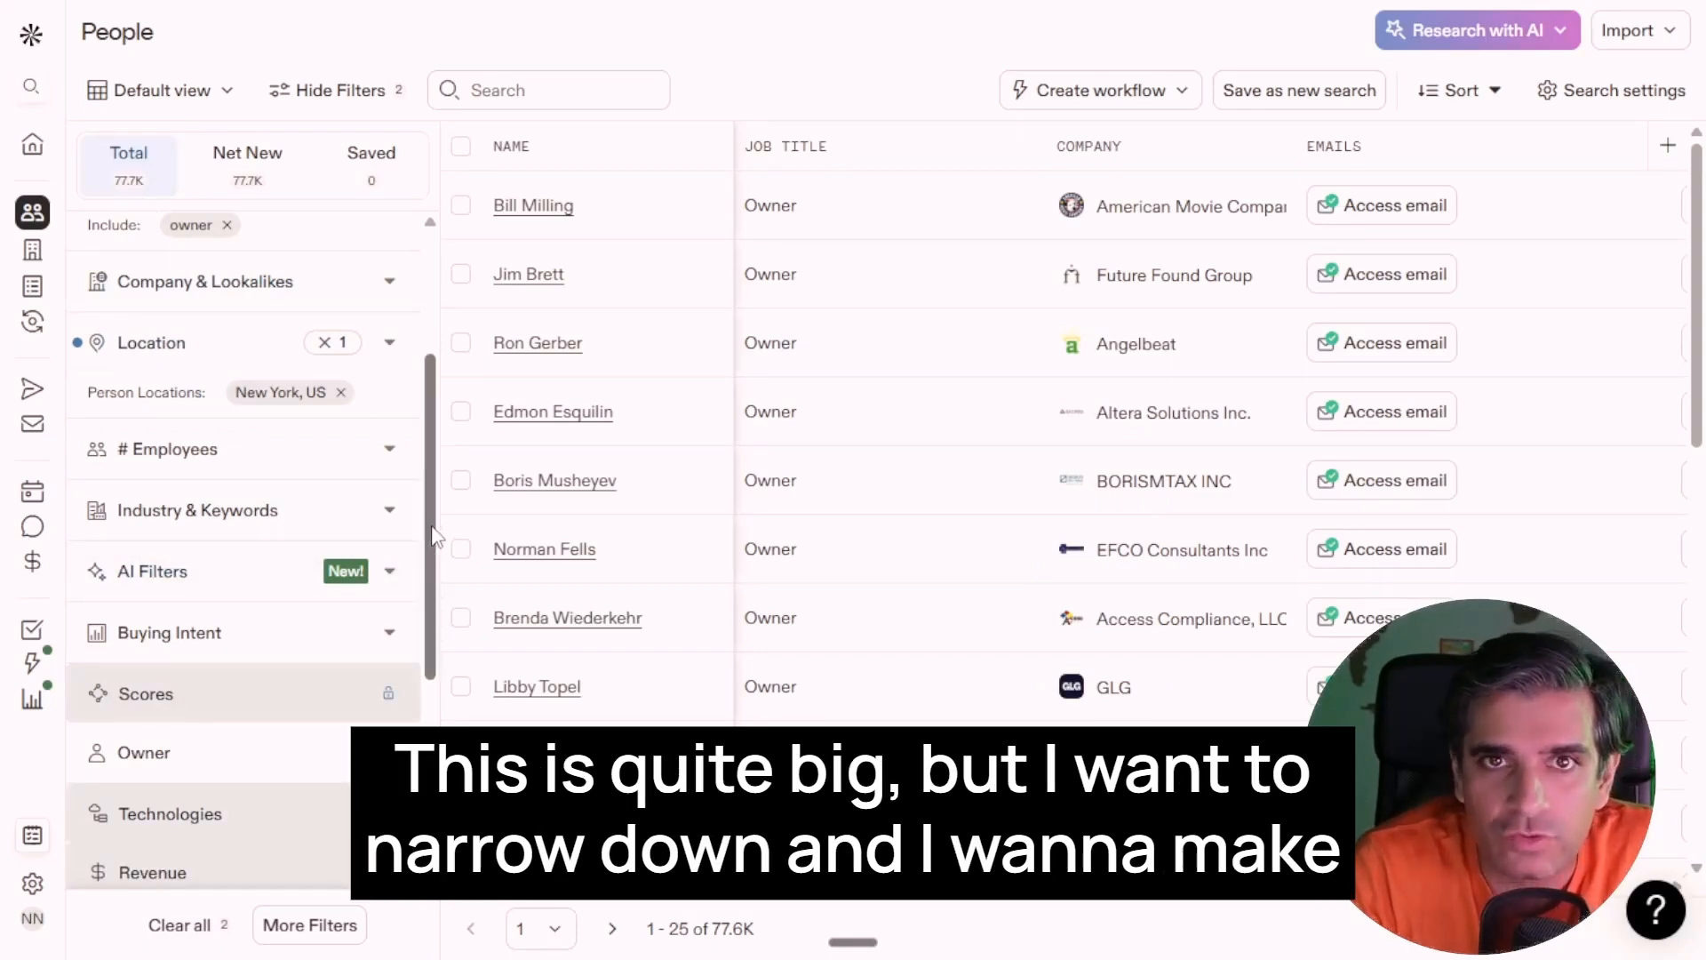
Look through the remaining filters and open the intent topic settings of the Buying Intent filter.
mouse_move(433, 532)
mouse_down()
mouse_move(435, 573)
mouse_move(420, 515)
mouse_up()
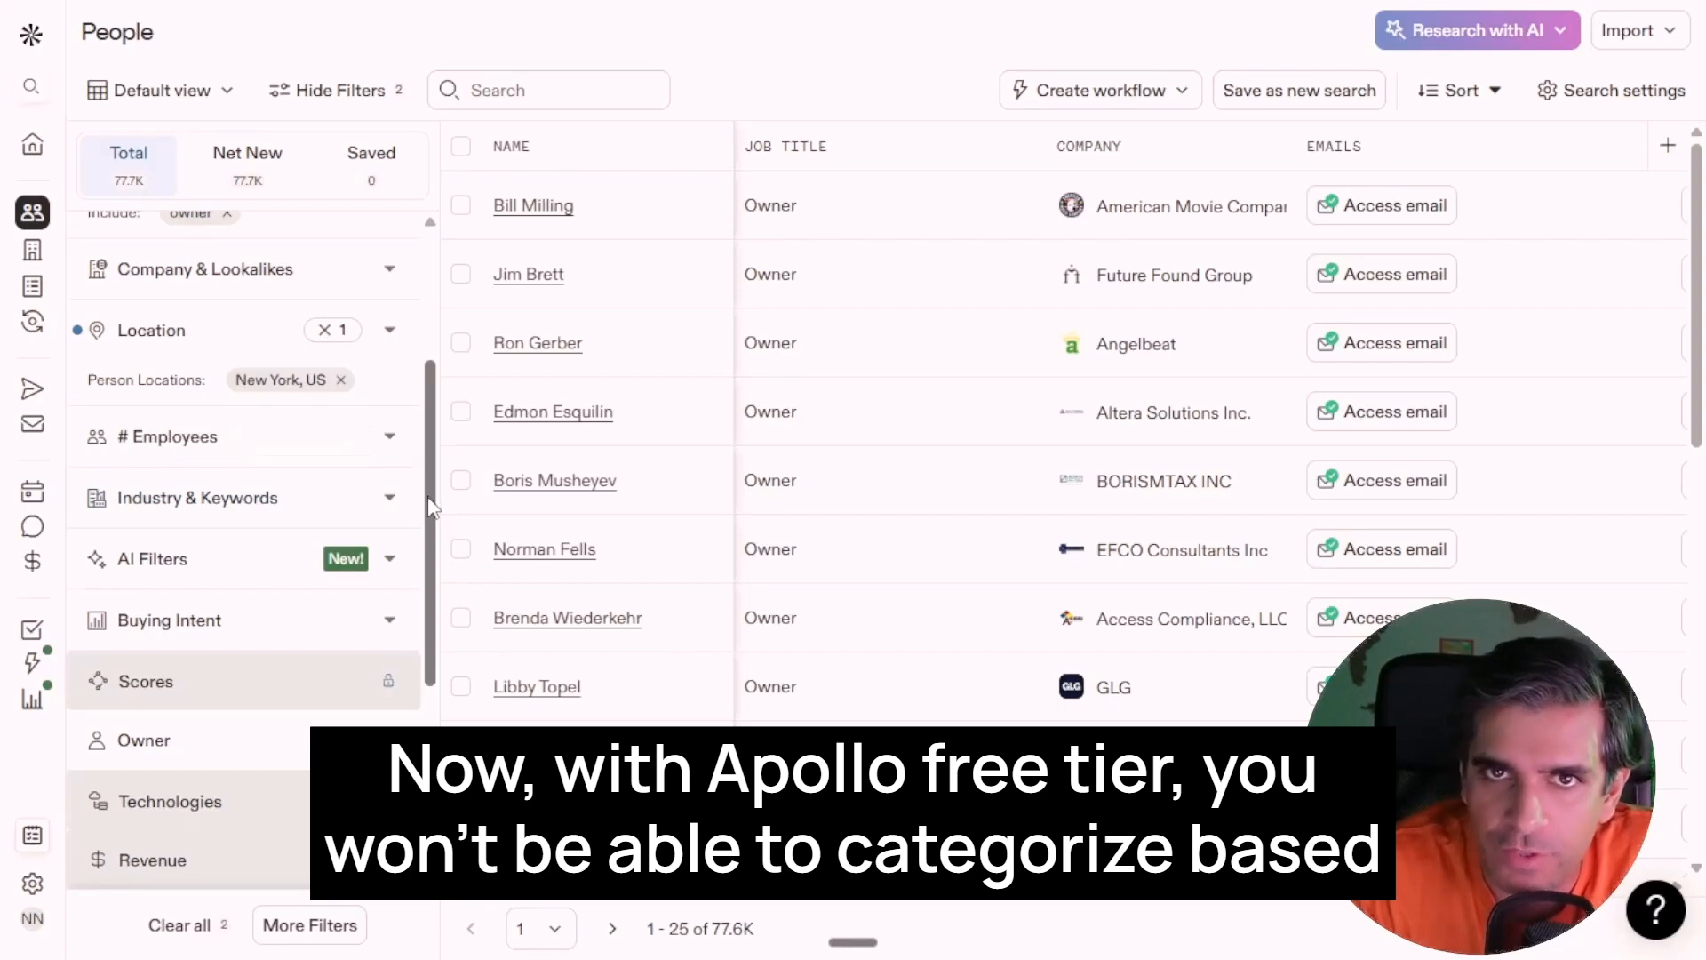
drag(428, 494, 430, 611)
mouse_move(289, 656)
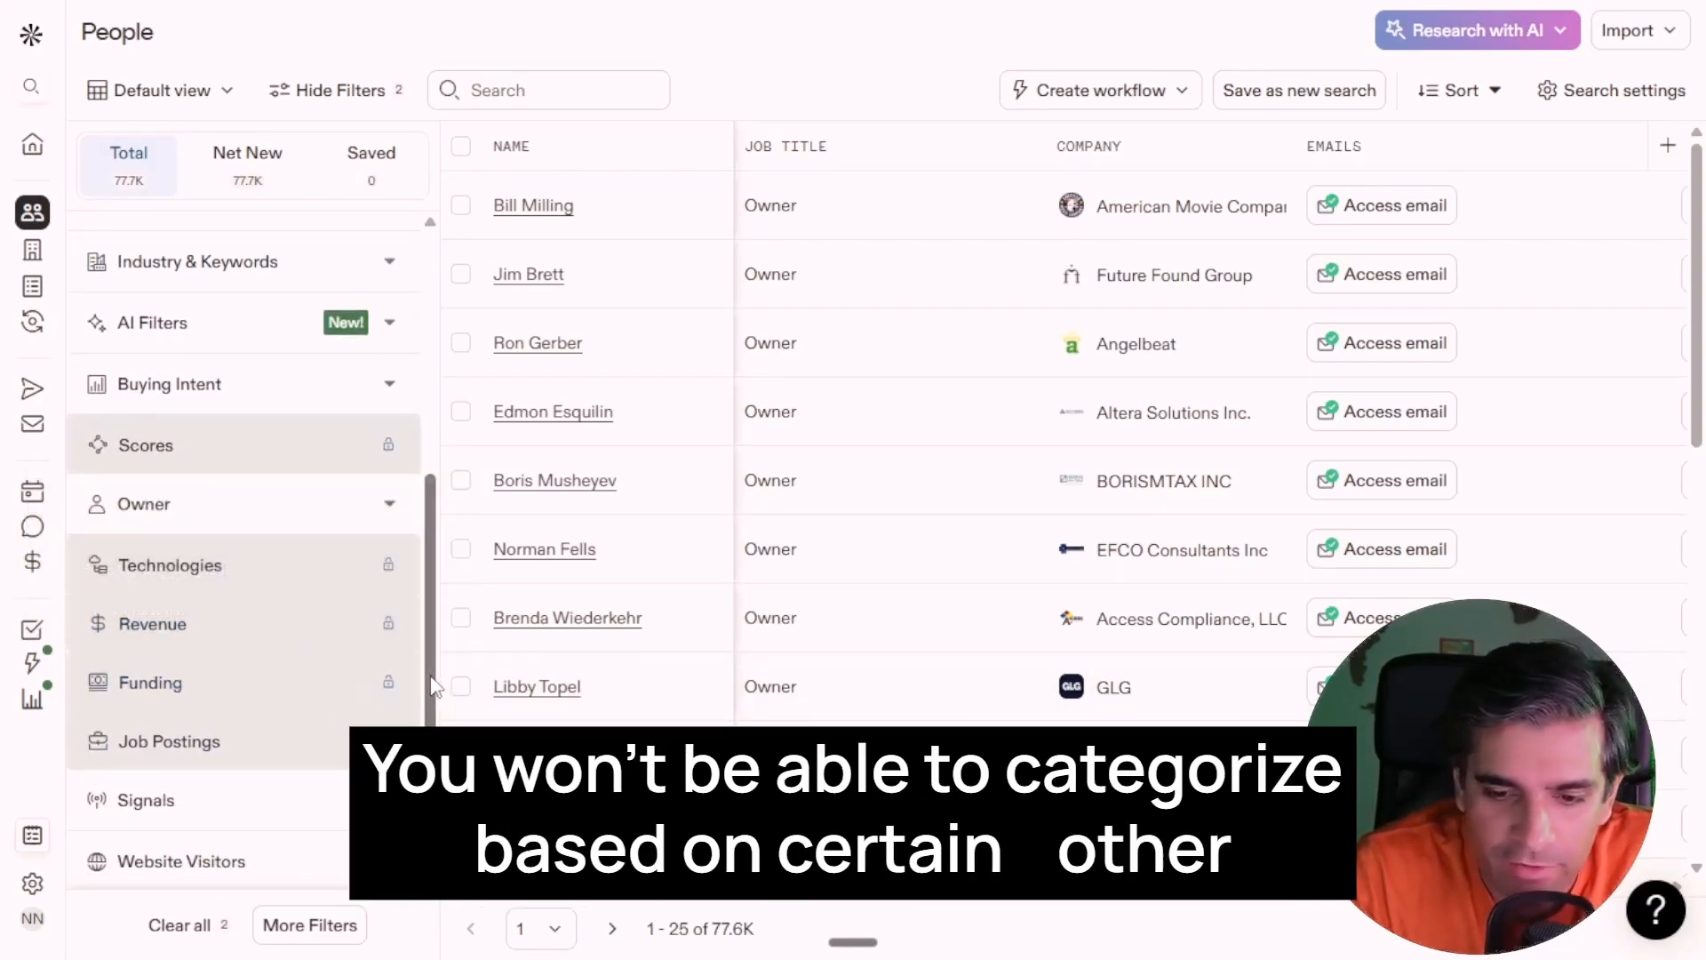
scroll(249, 577, down, 1)
scroll(236, 529, up, 4)
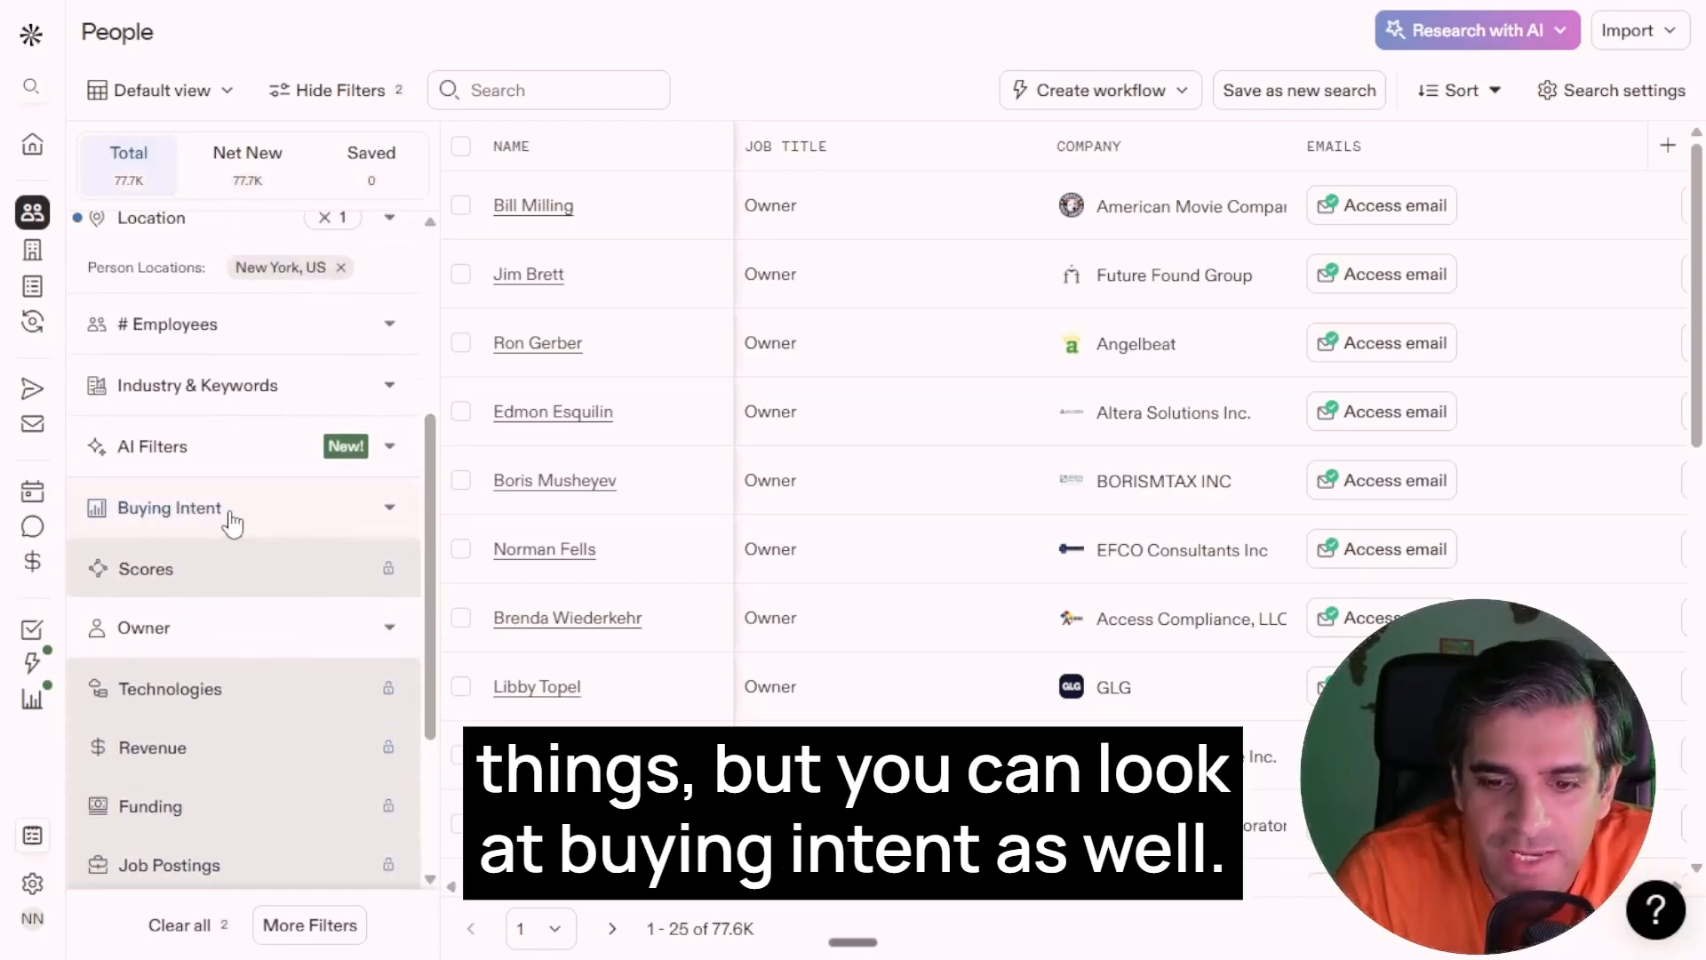
click(233, 523)
scroll(360, 658, up, 4)
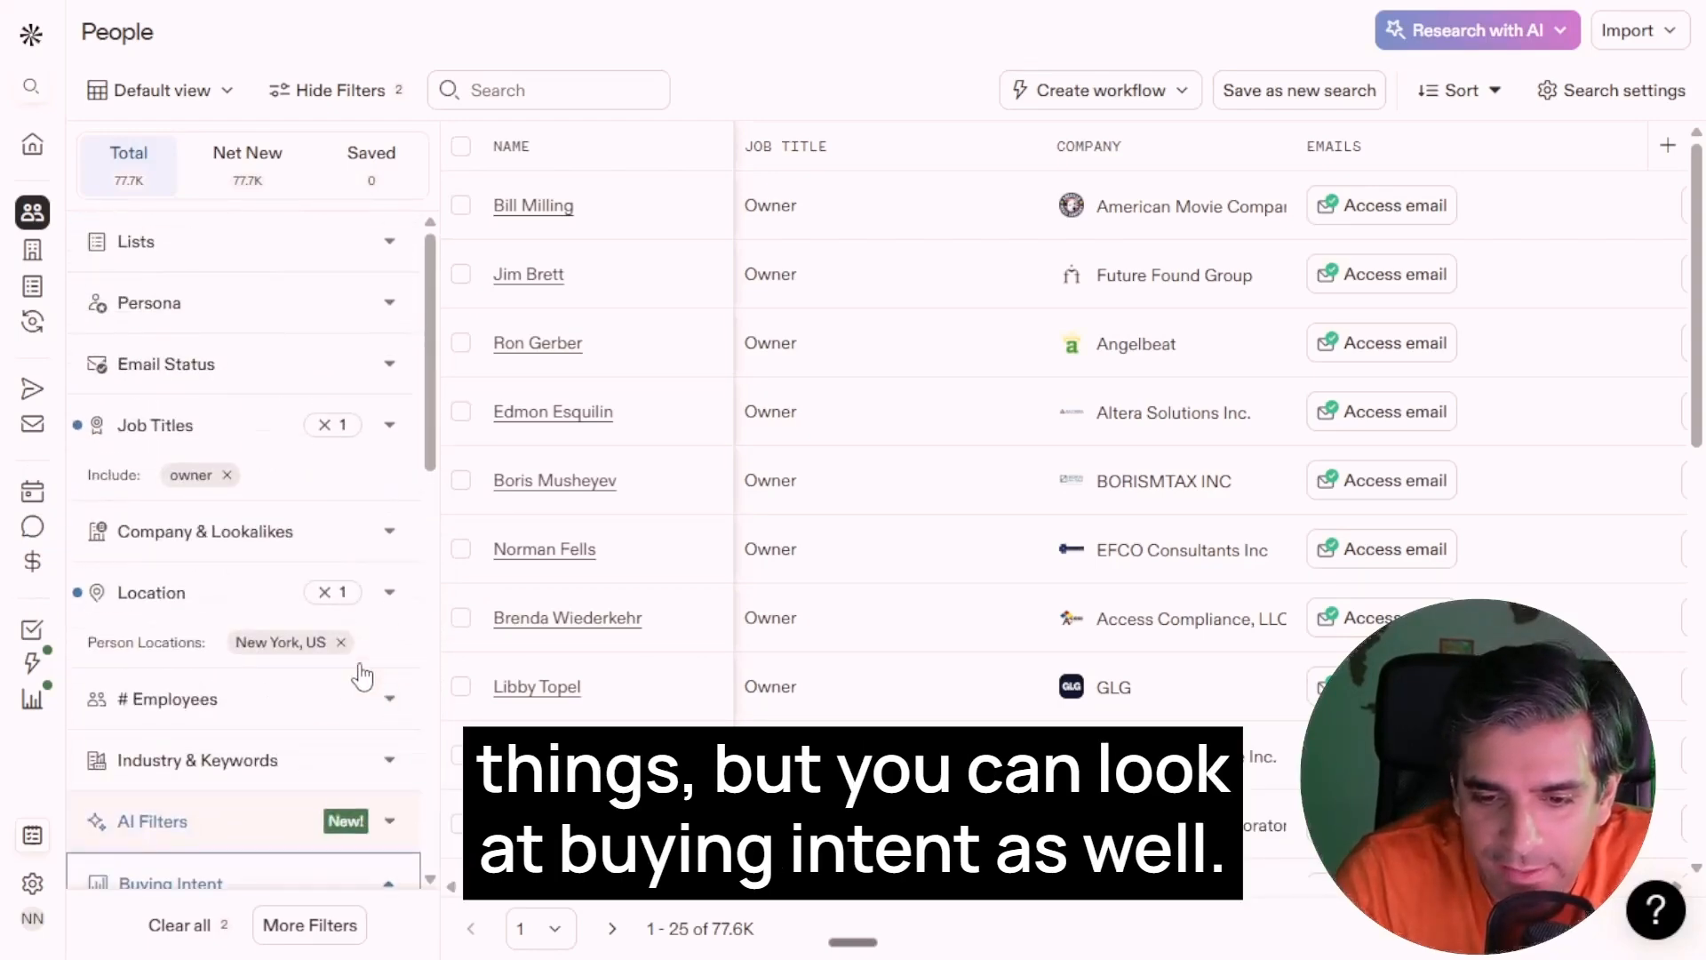
scroll(355, 676, down, 3)
scroll(360, 680, up, 1)
scroll(360, 680, down, 5)
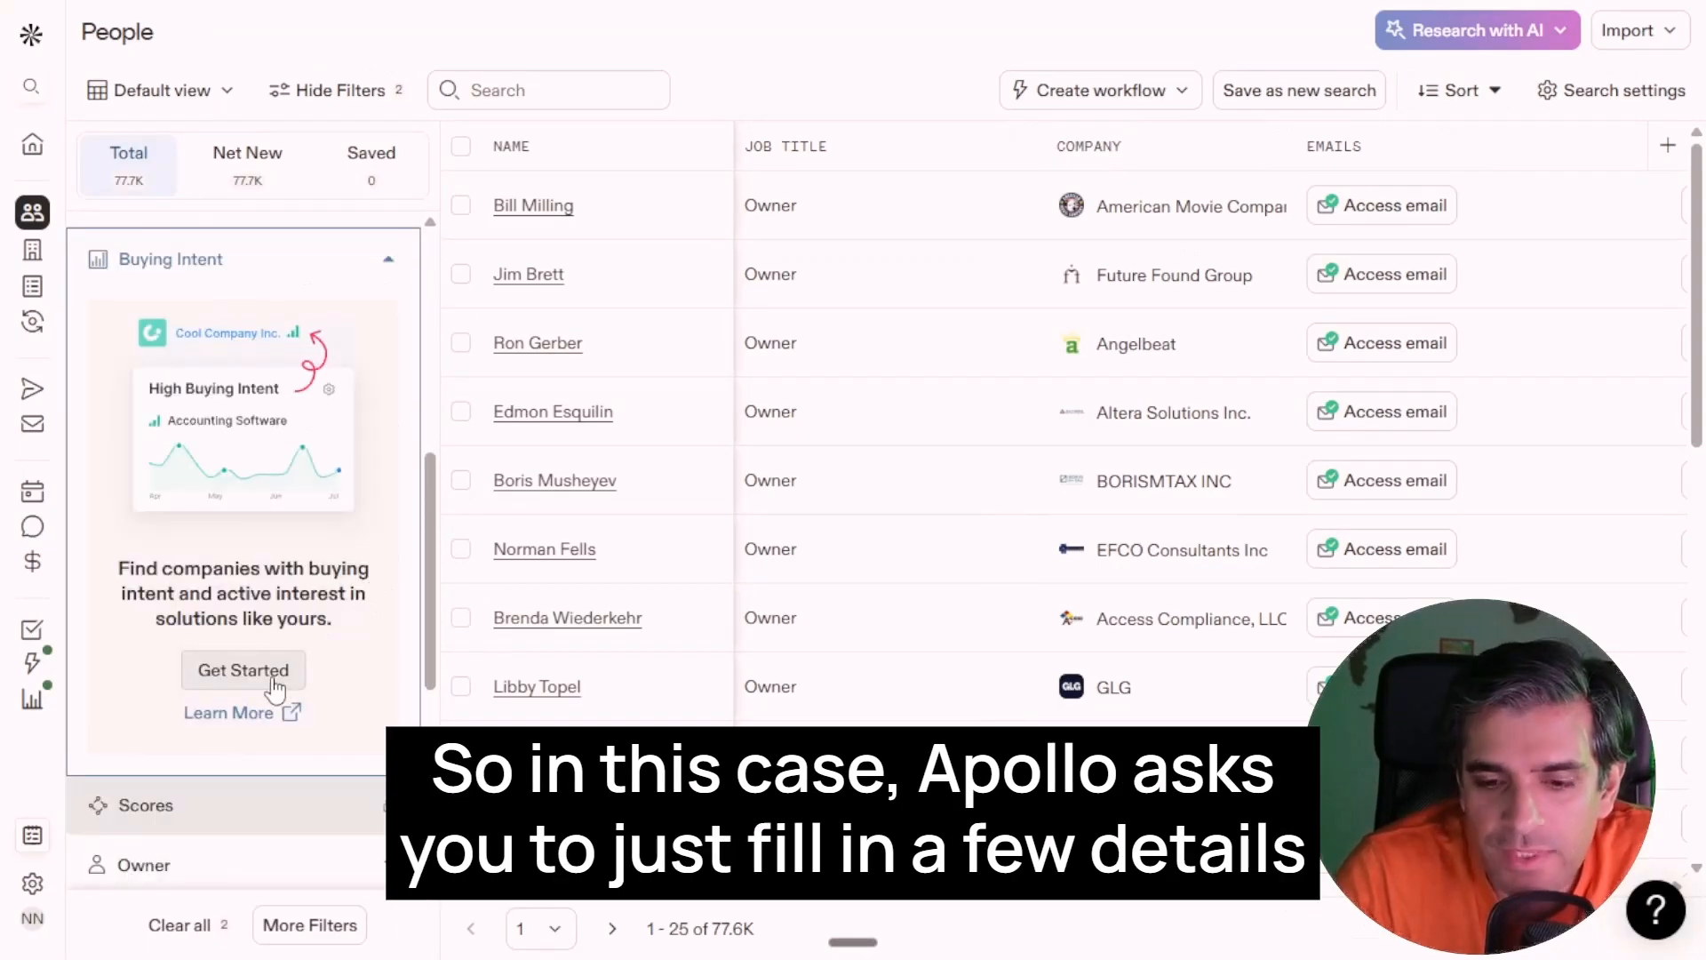
click(268, 681)
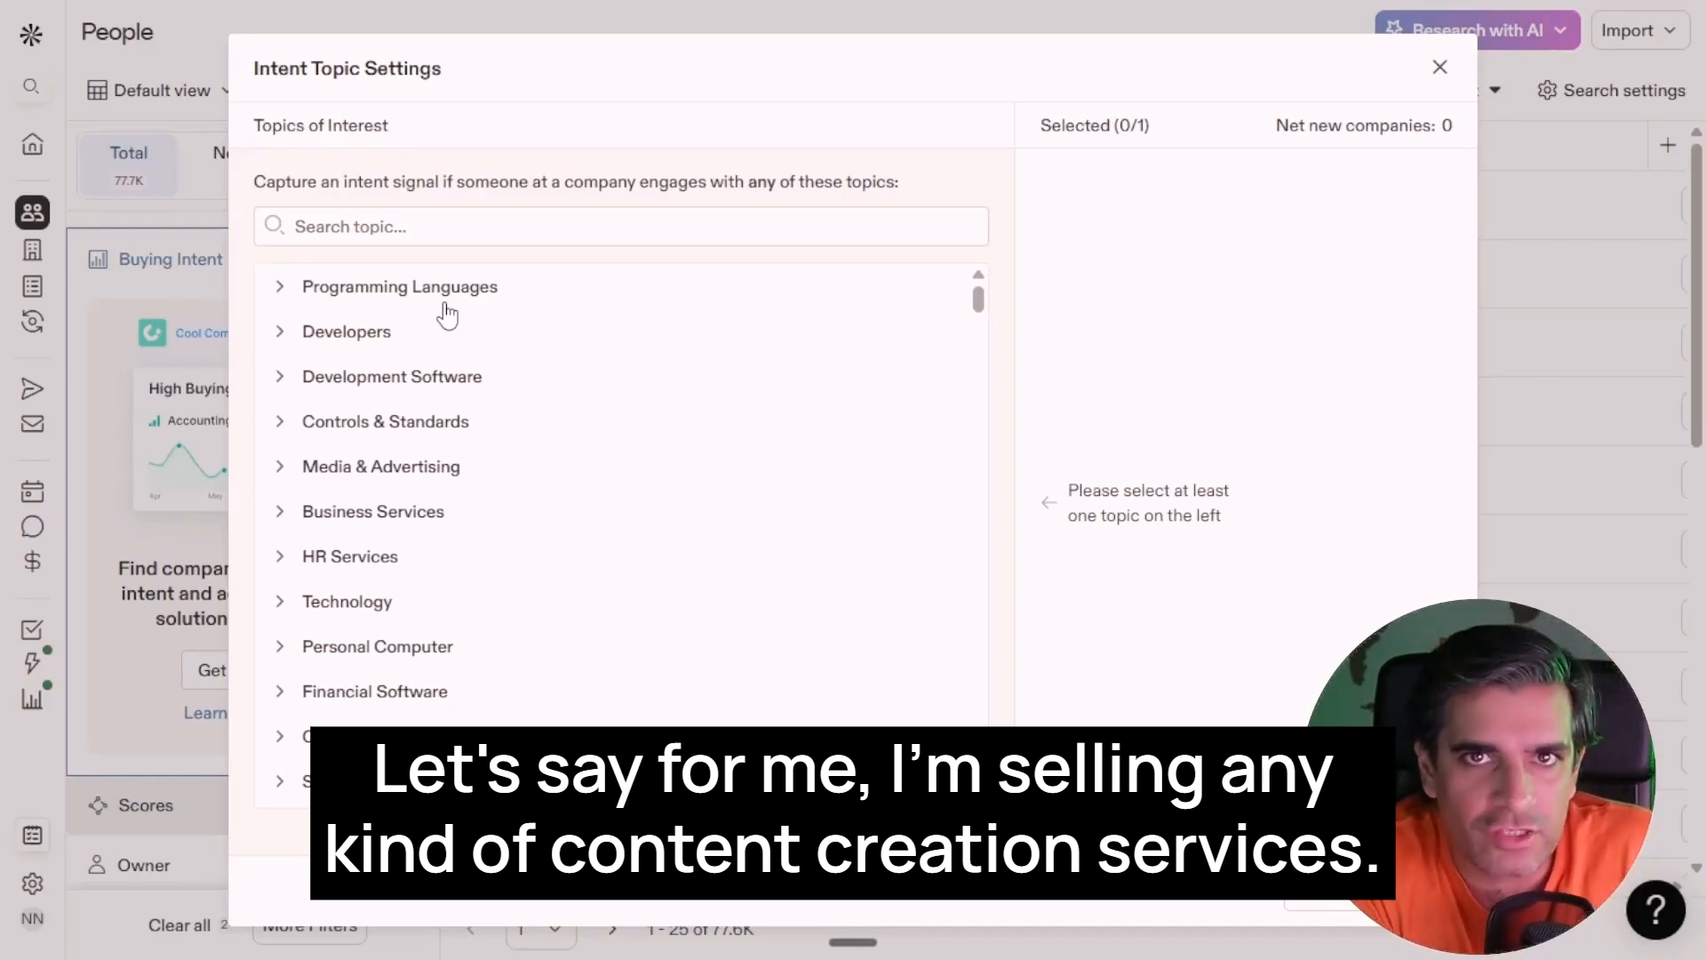
Search the intent topics for content, choose only AI Content Generation, and save it as the intent topic.
click(287, 521)
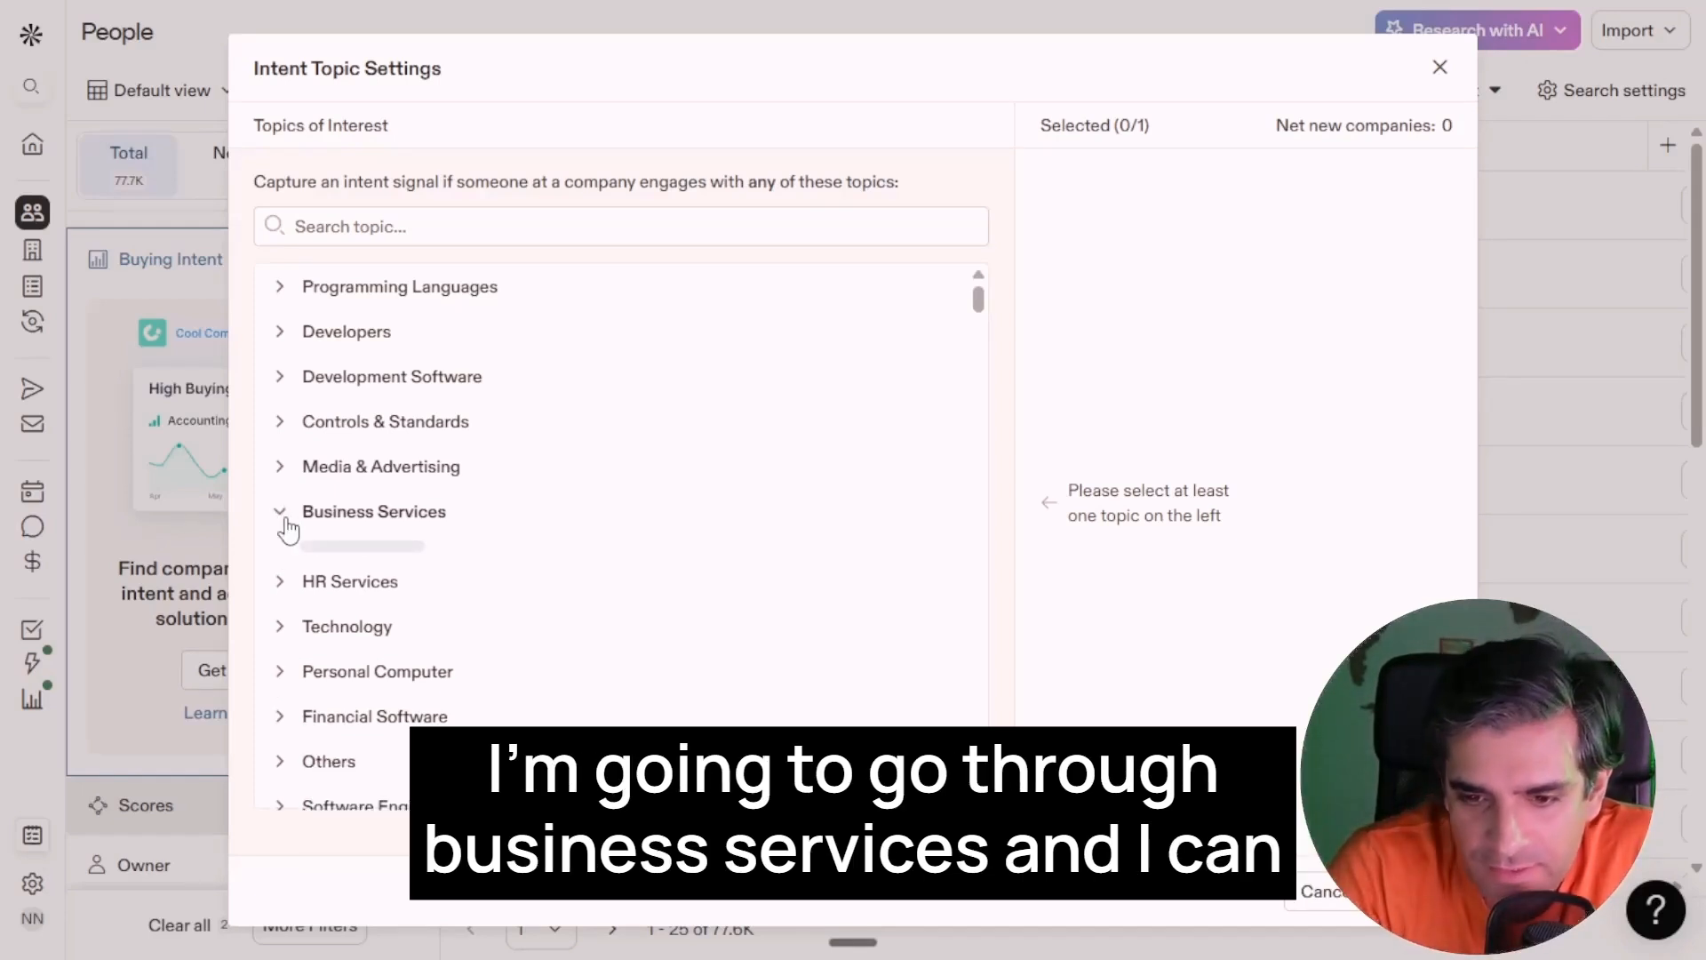
click(399, 225)
text(content)
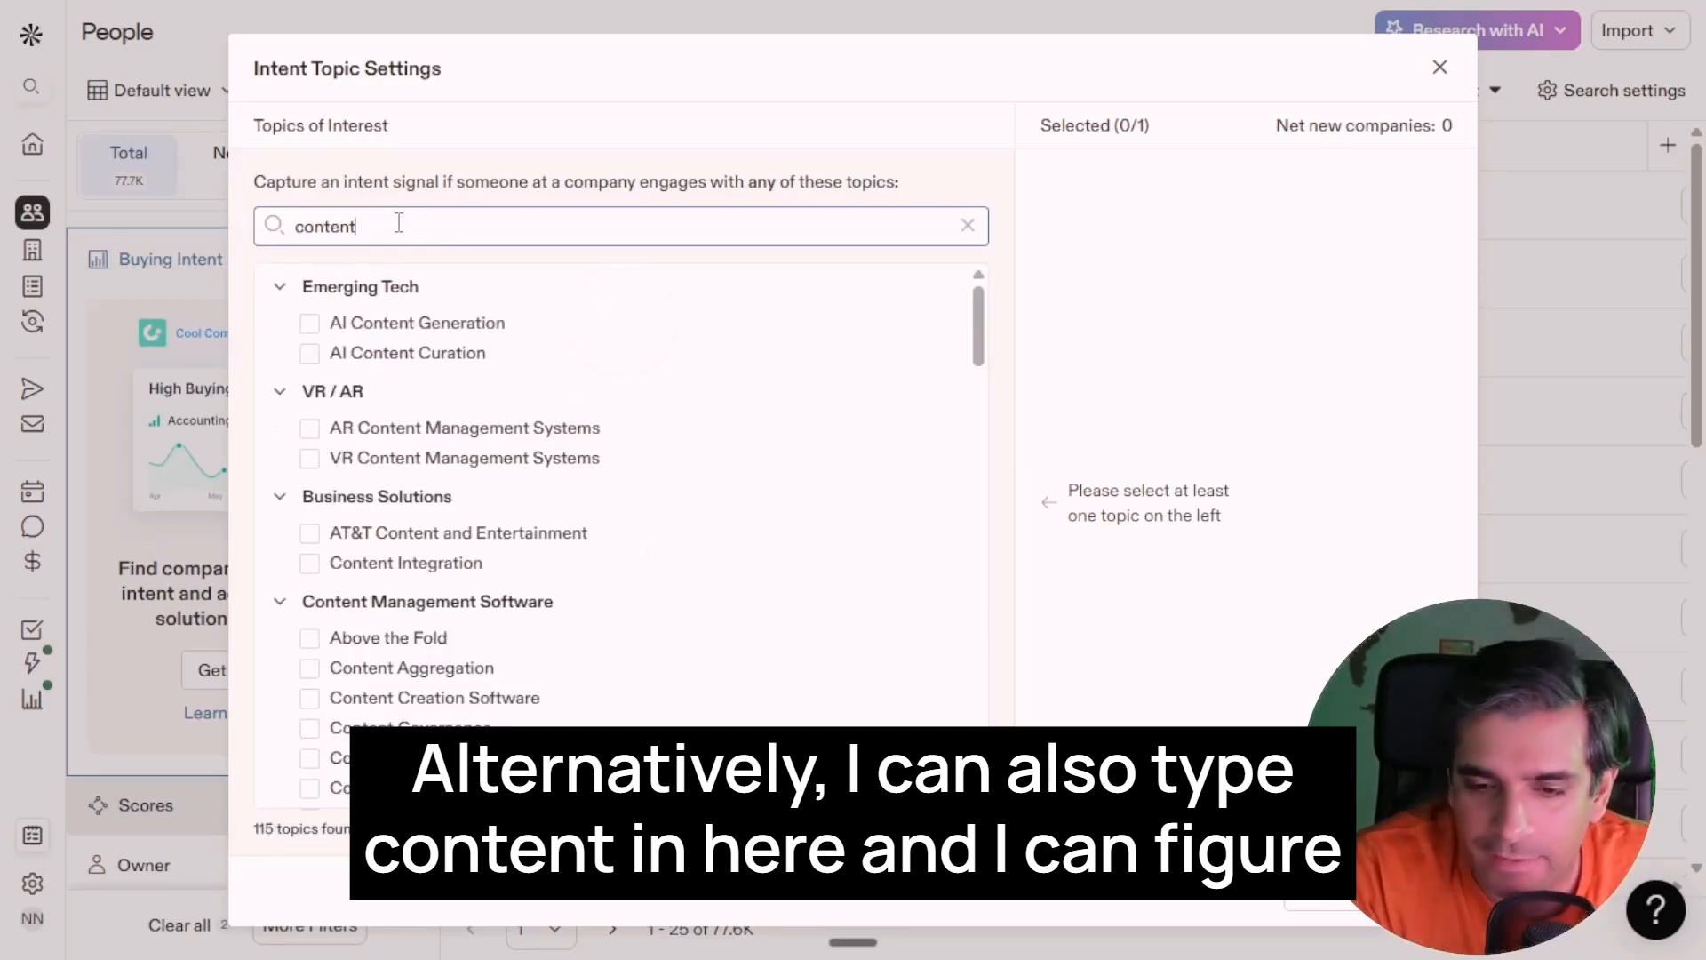
click(310, 325)
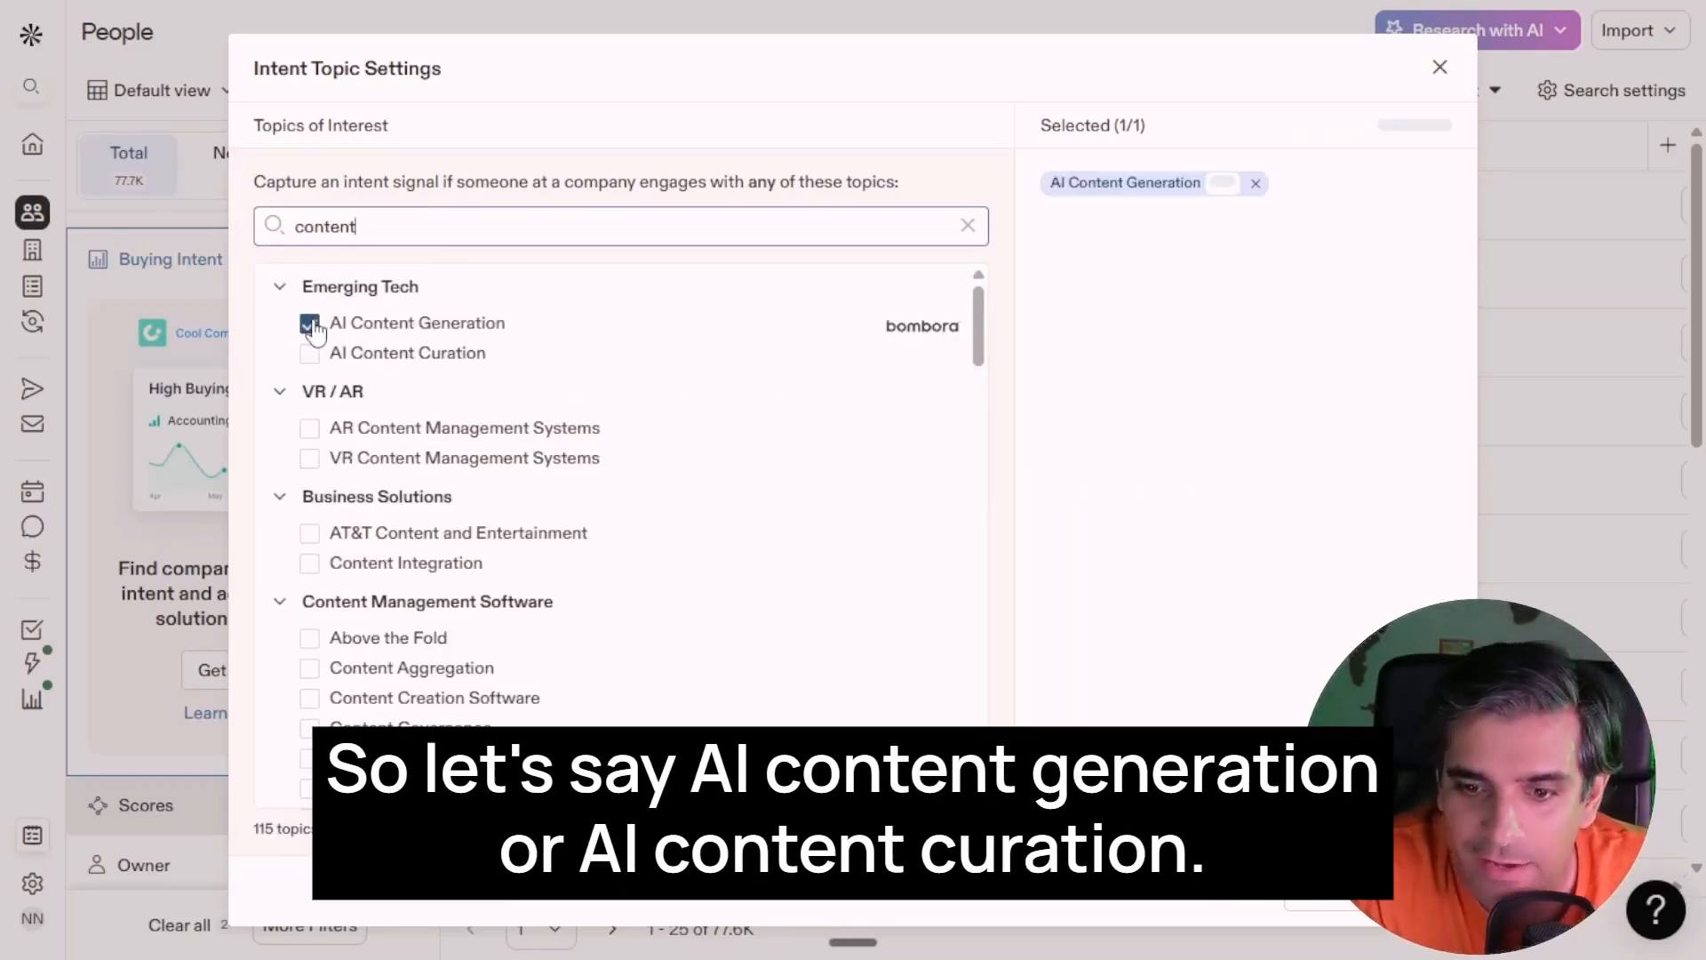
click(311, 355)
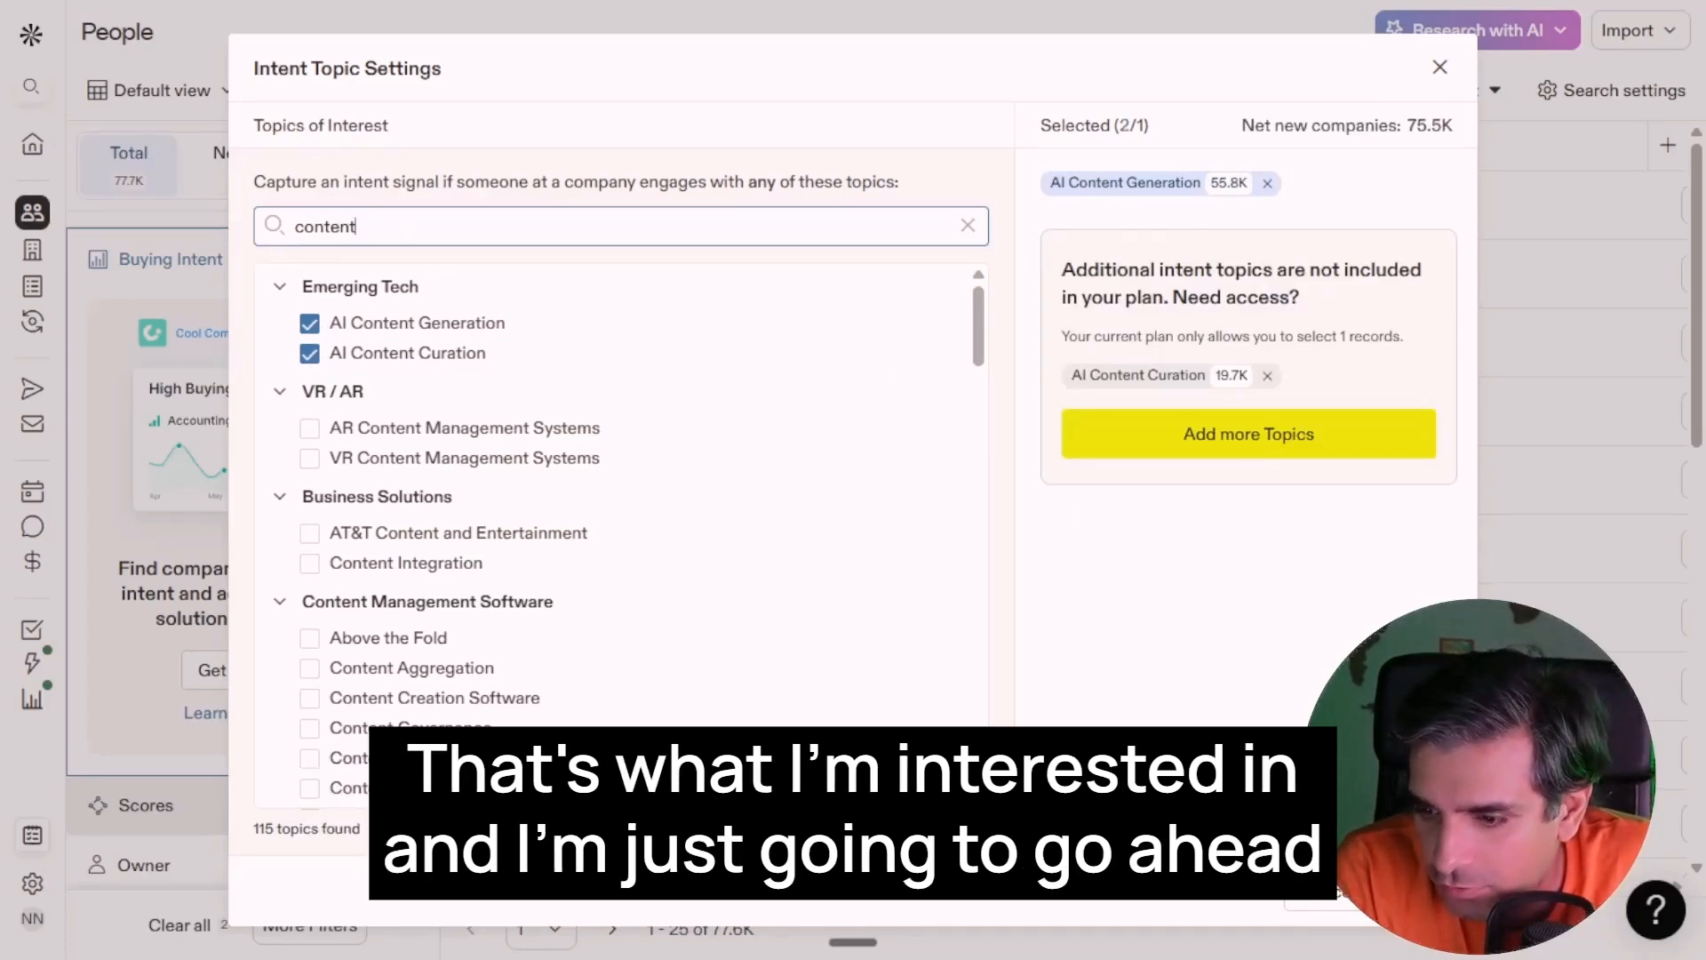
click(1267, 375)
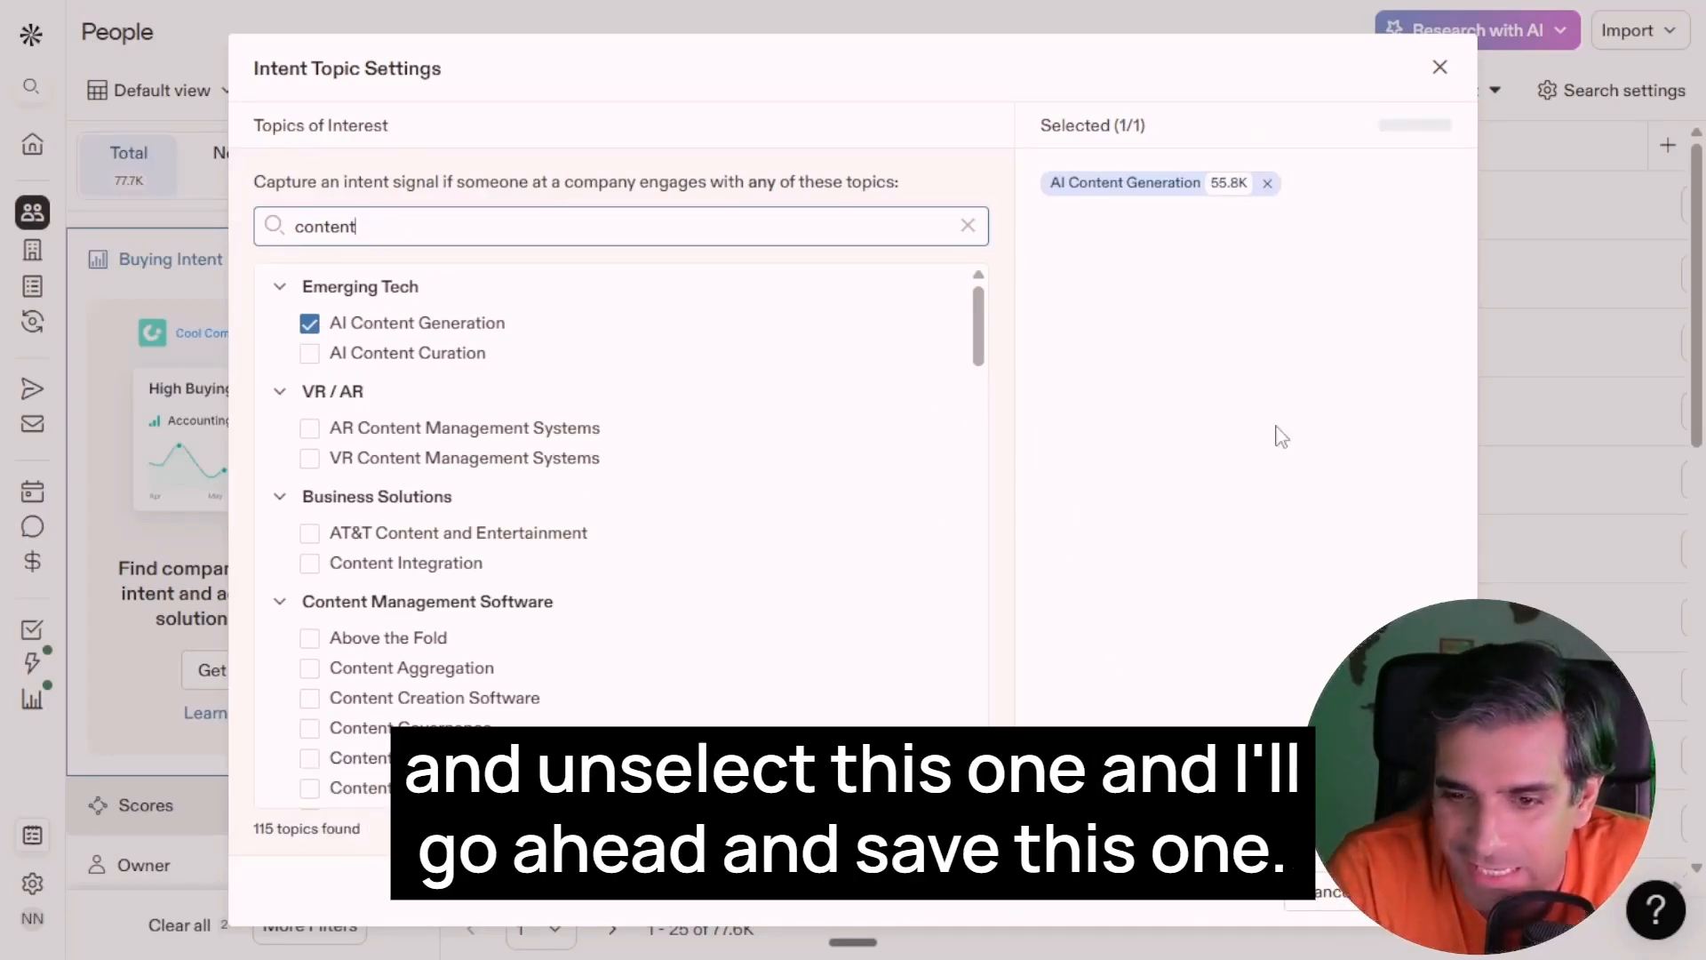
click(1413, 892)
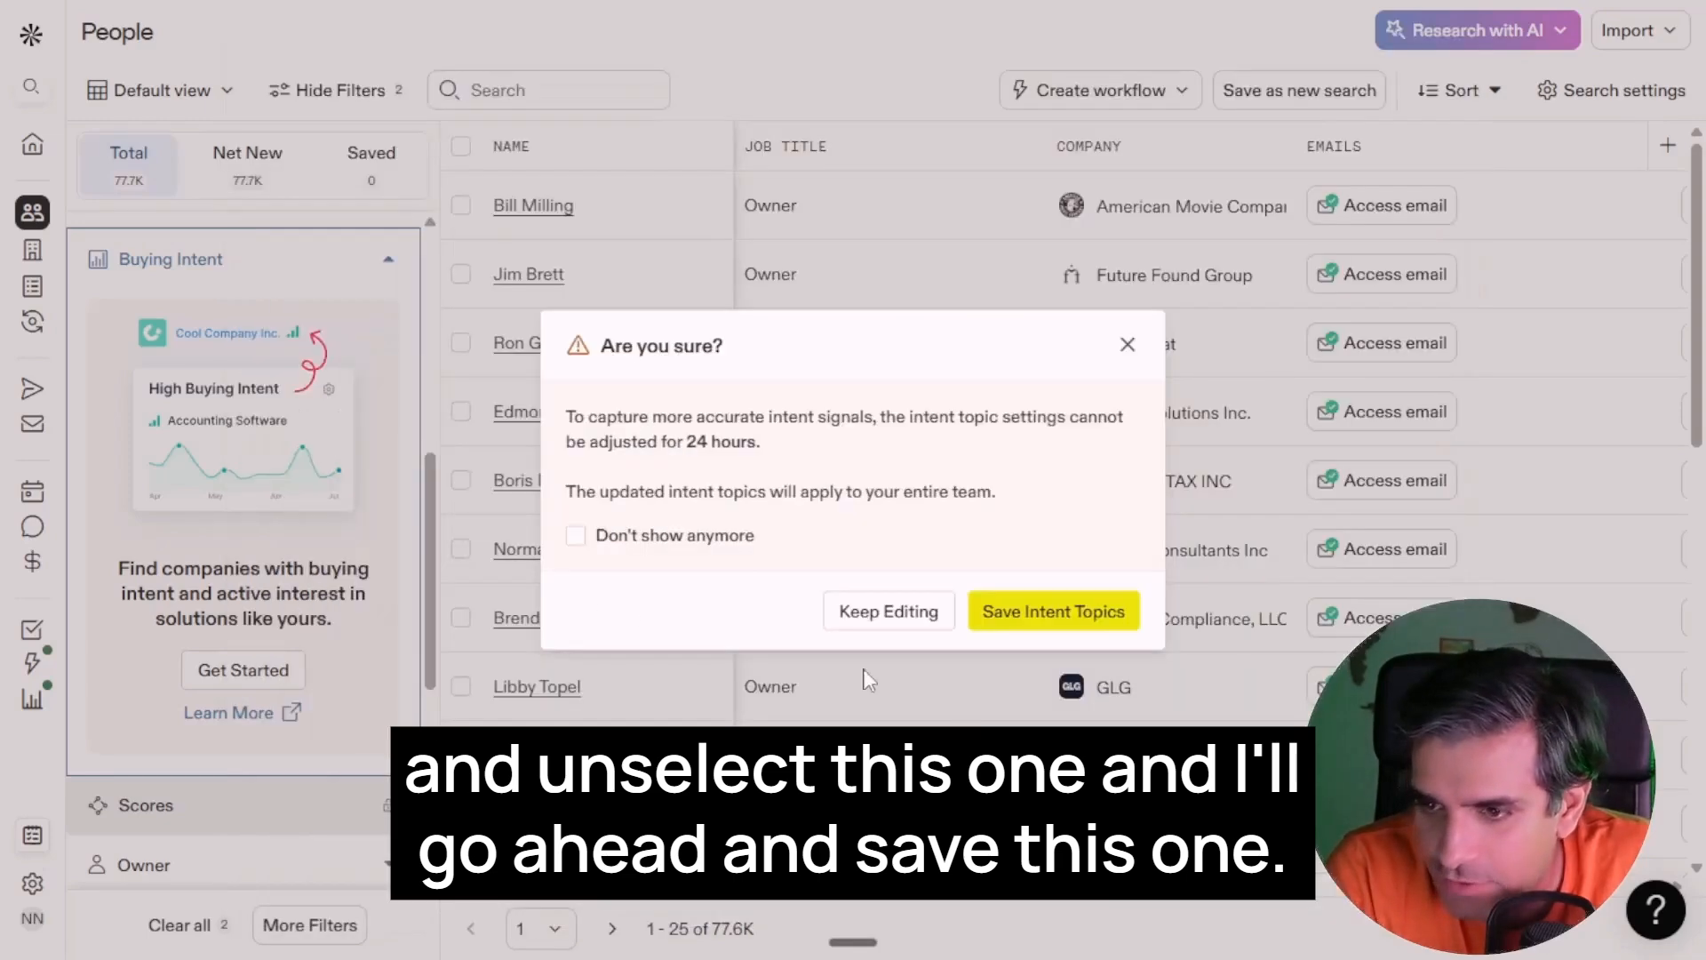
click(982, 617)
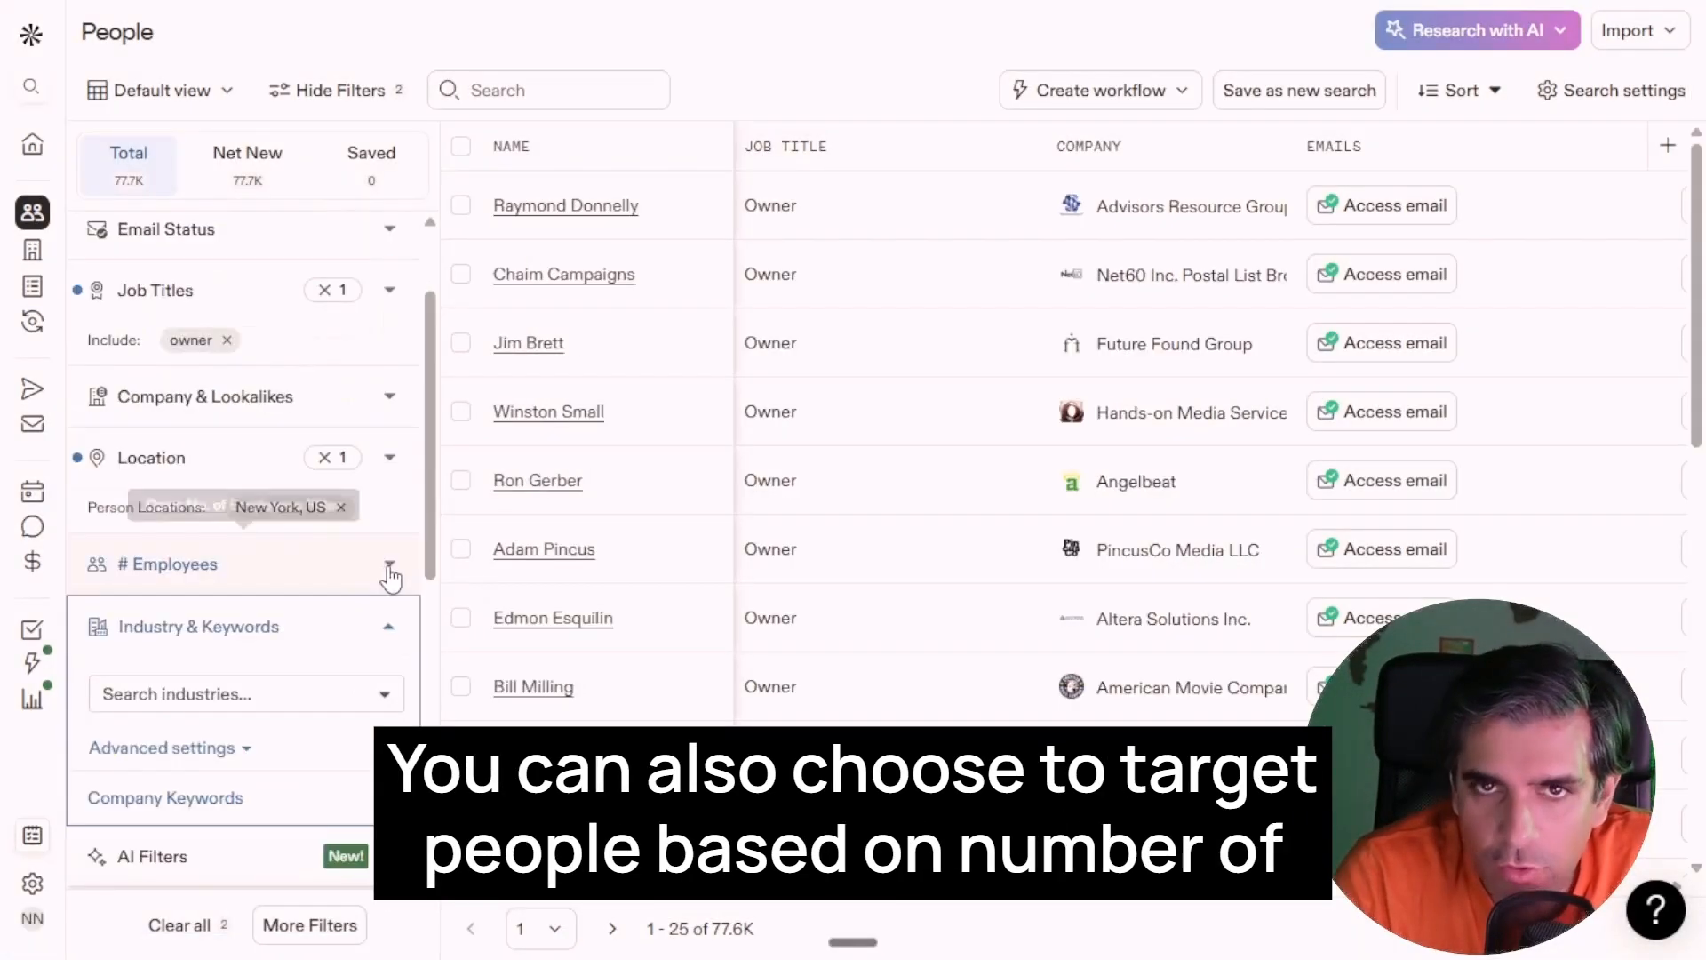
Limit the people search to companies with 1-10 and 11-20 employees and to contacts with Verified email status.
click(389, 570)
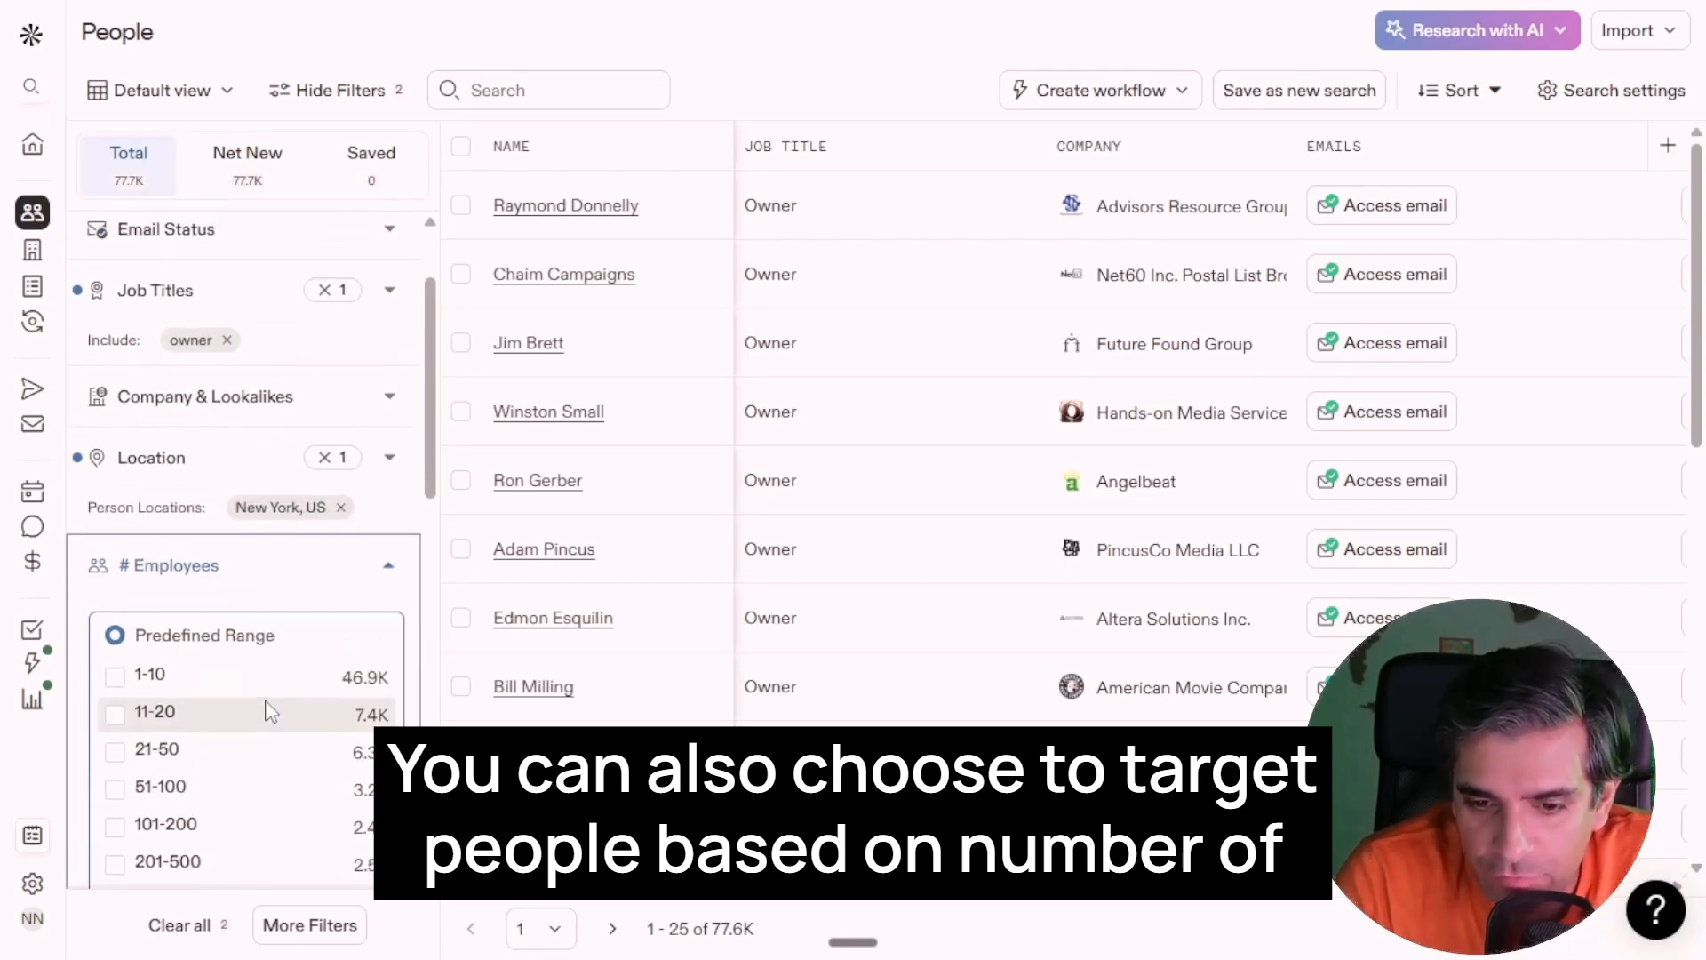
scroll(266, 711, down, 4)
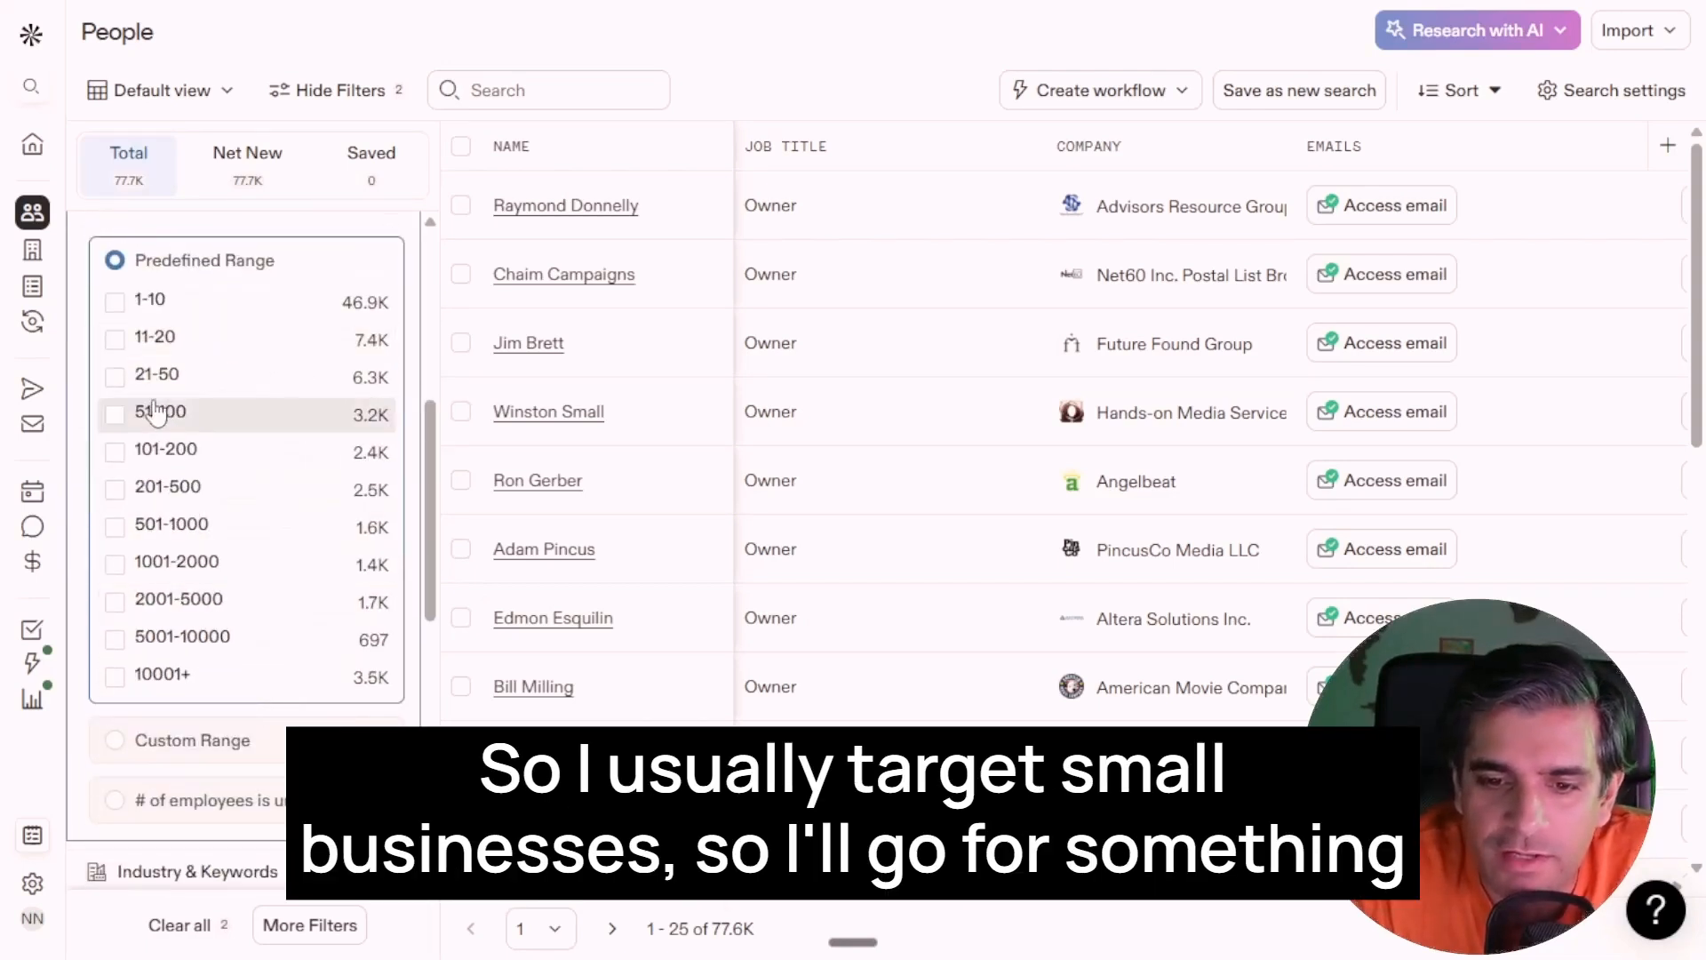
click(119, 306)
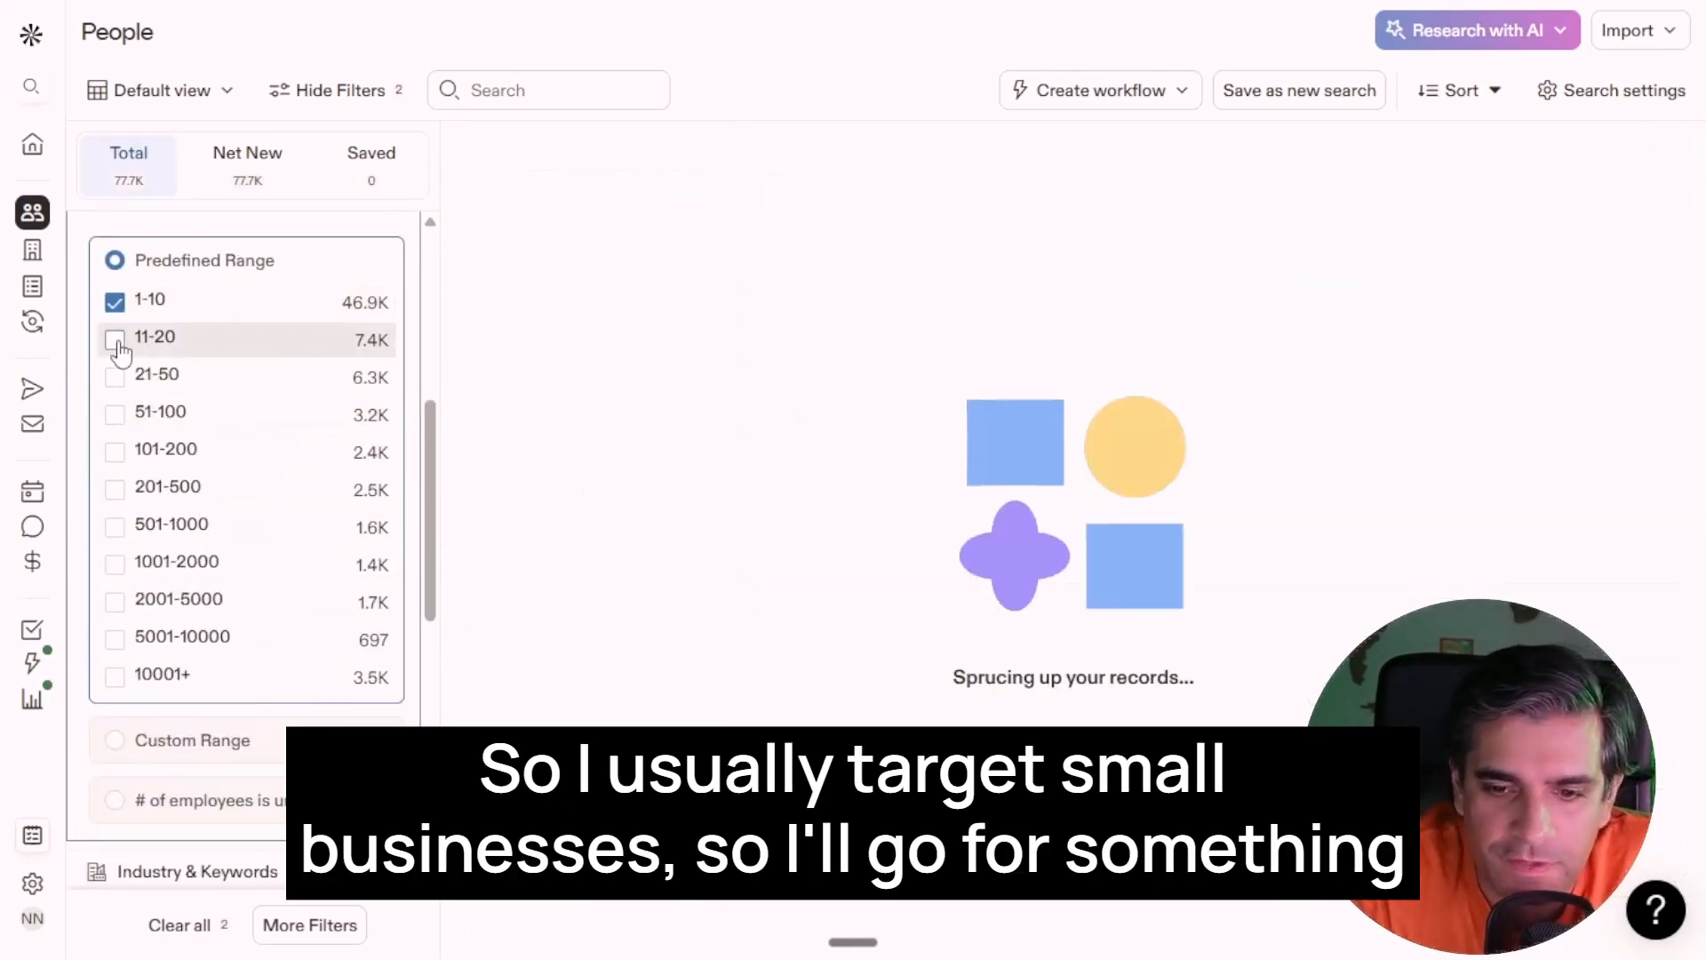
click(118, 345)
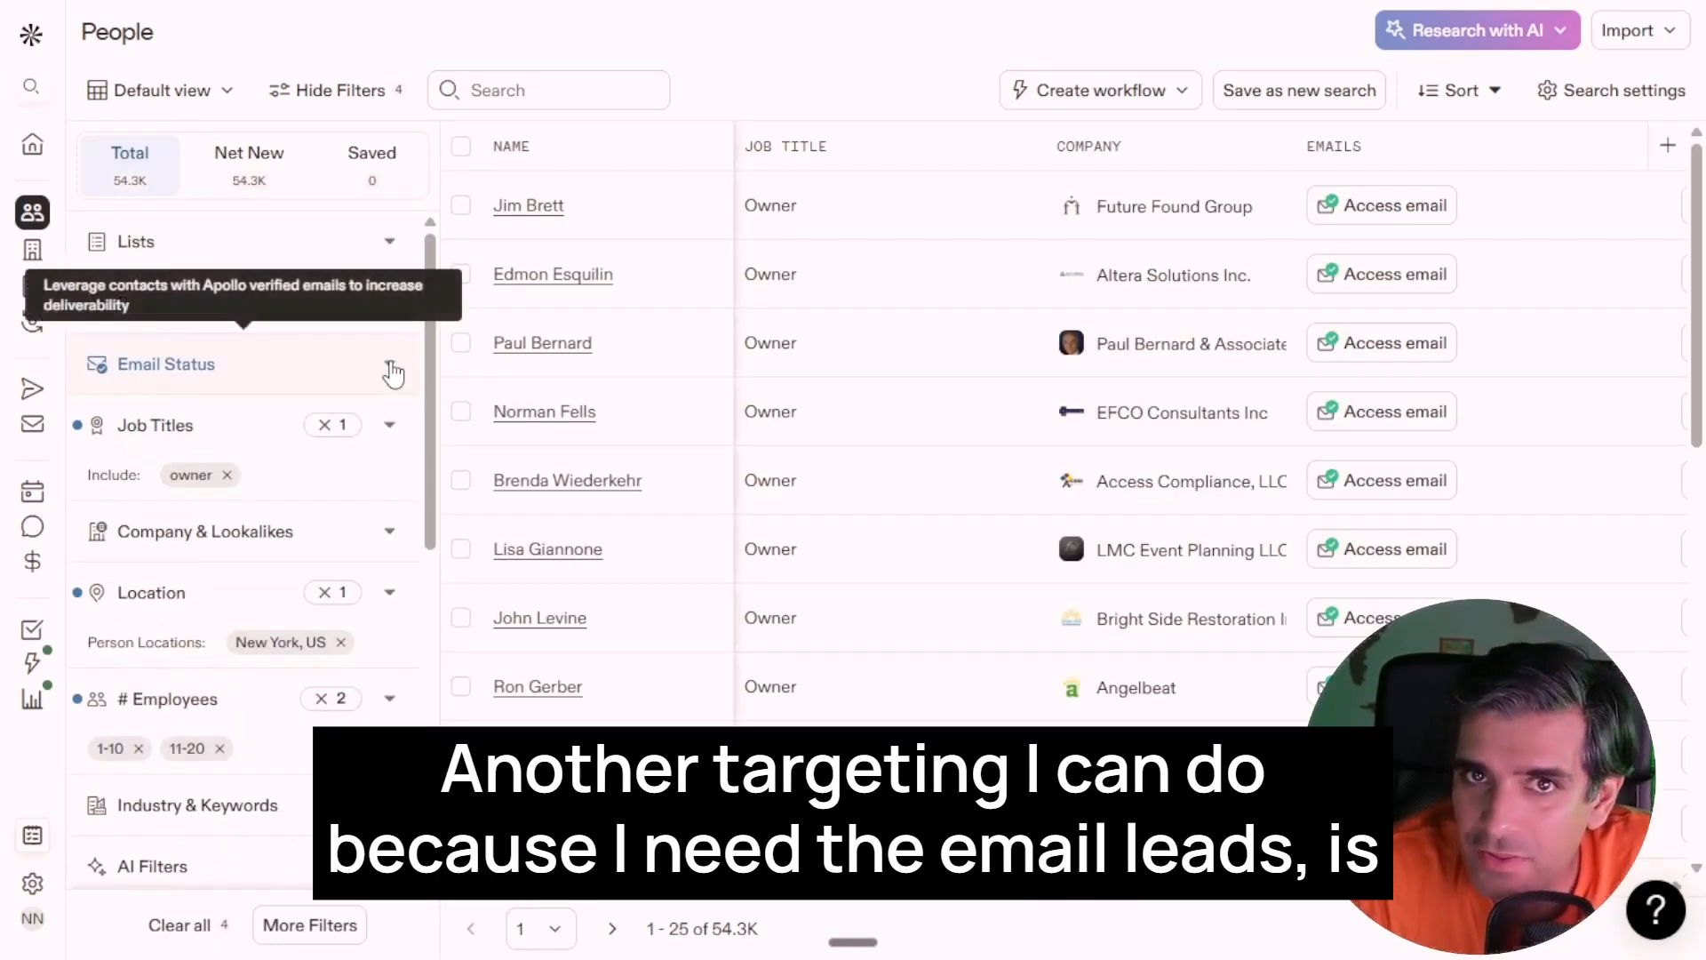
click(384, 373)
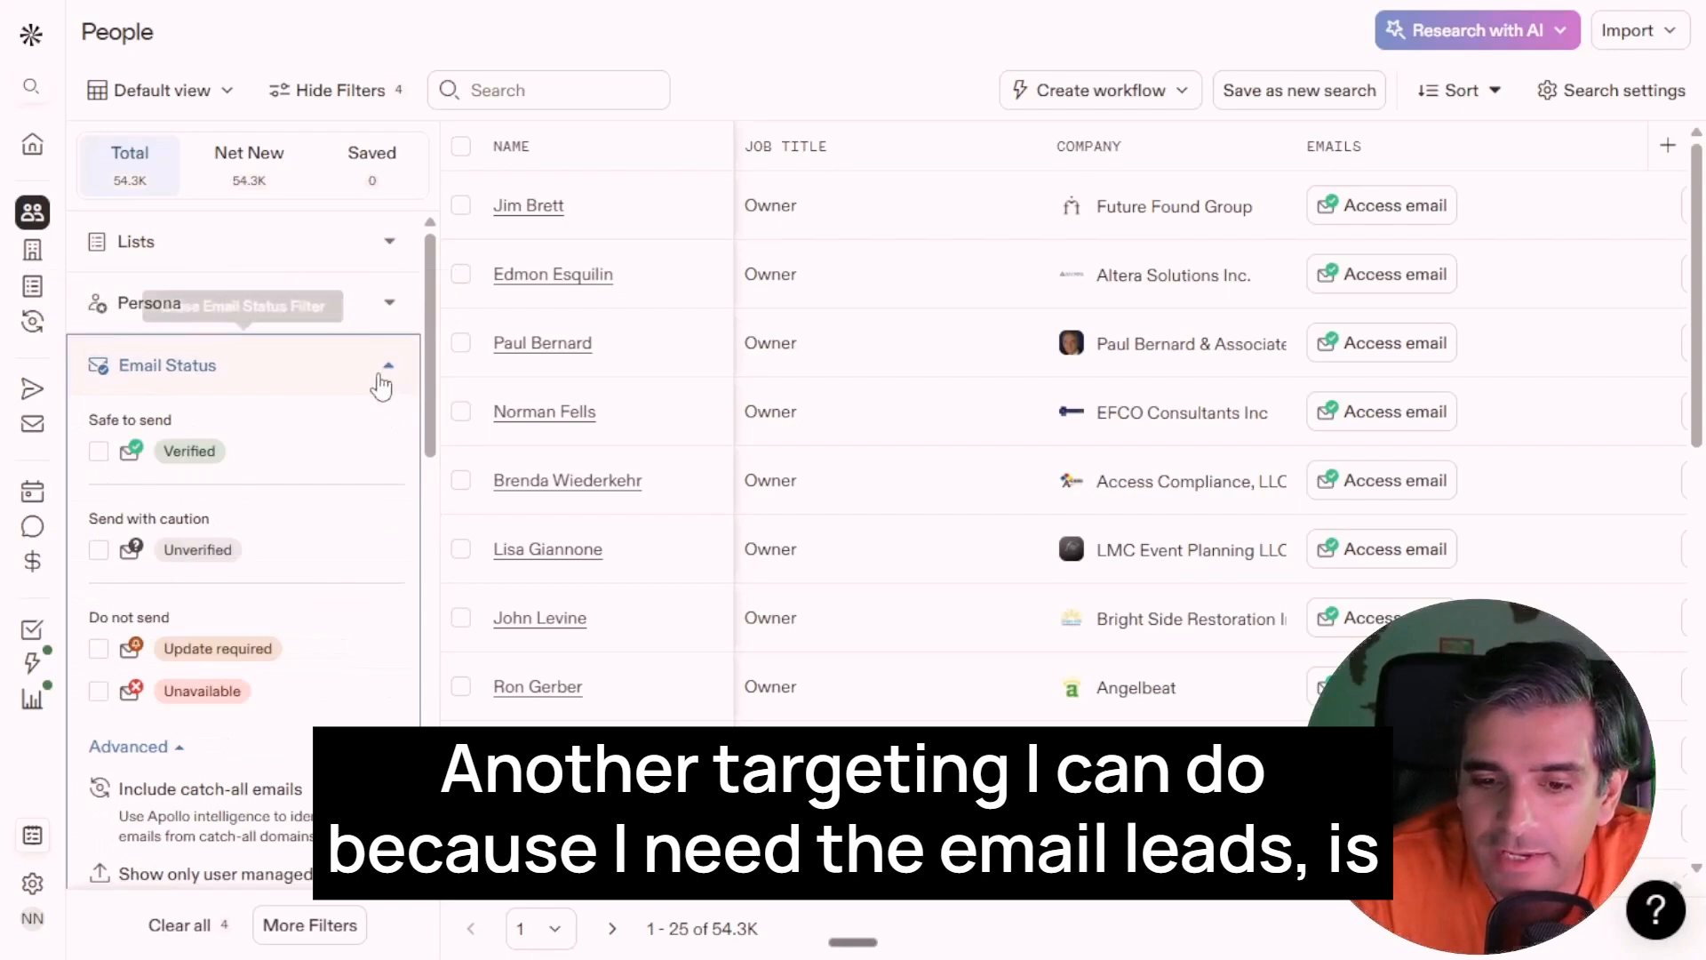
click(98, 453)
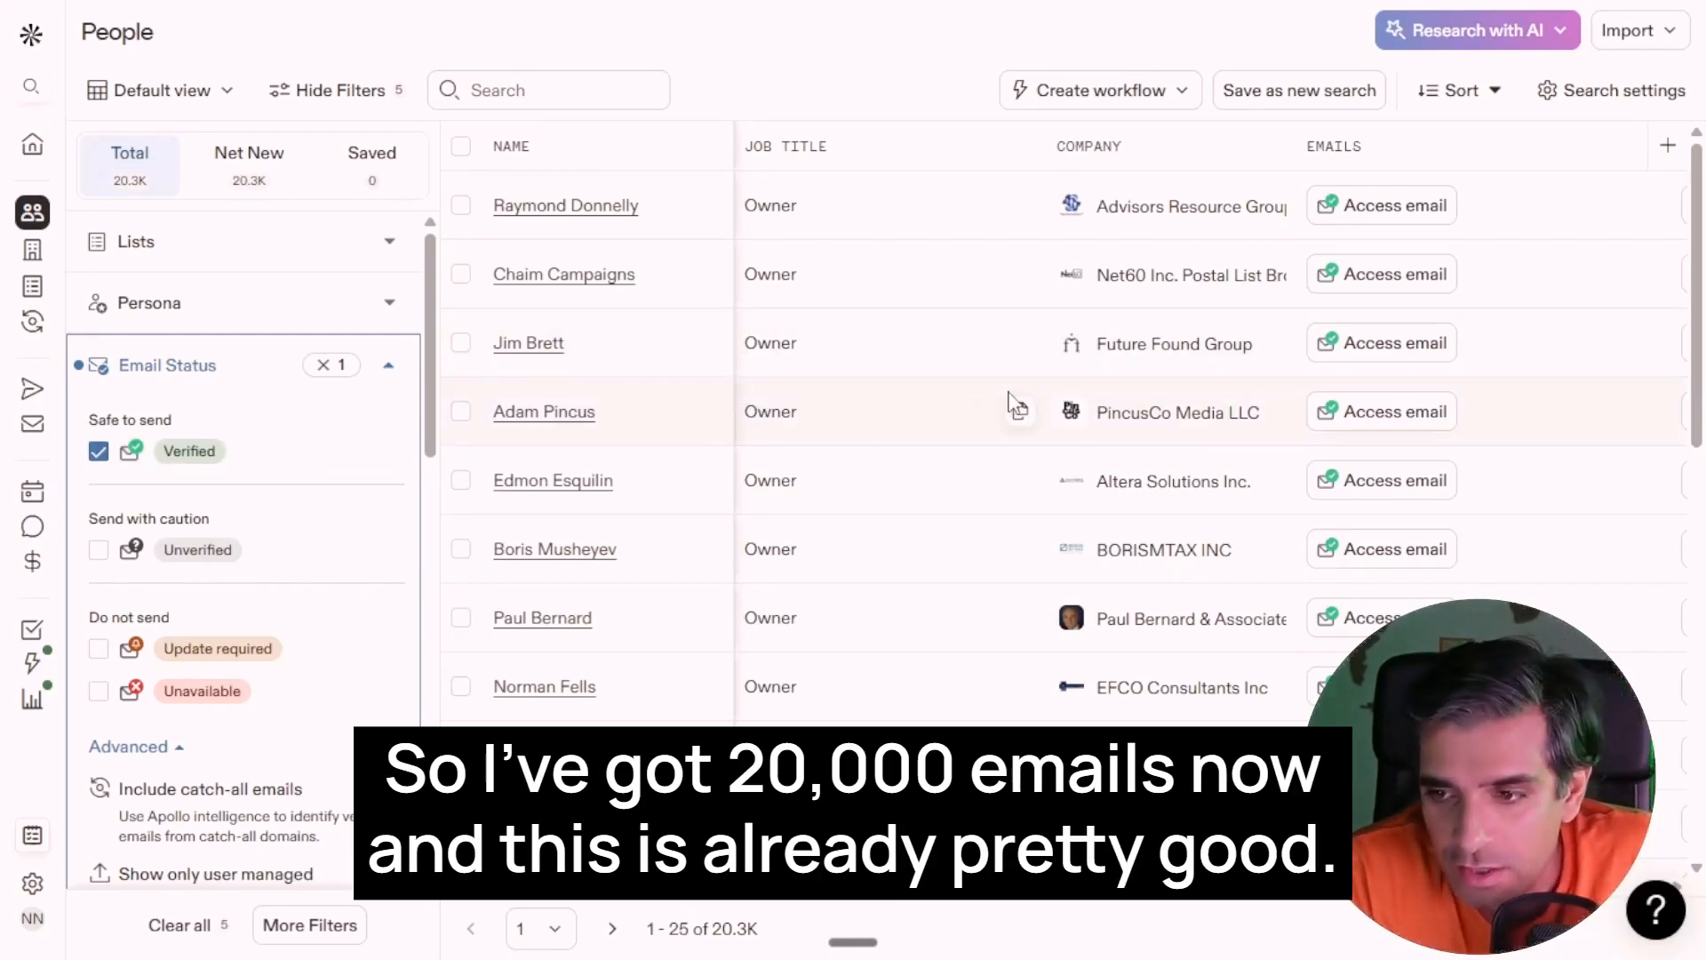
Reveal the email addresses of the first two leads, agreeing to comply with the Terms of Service.
click(1422, 208)
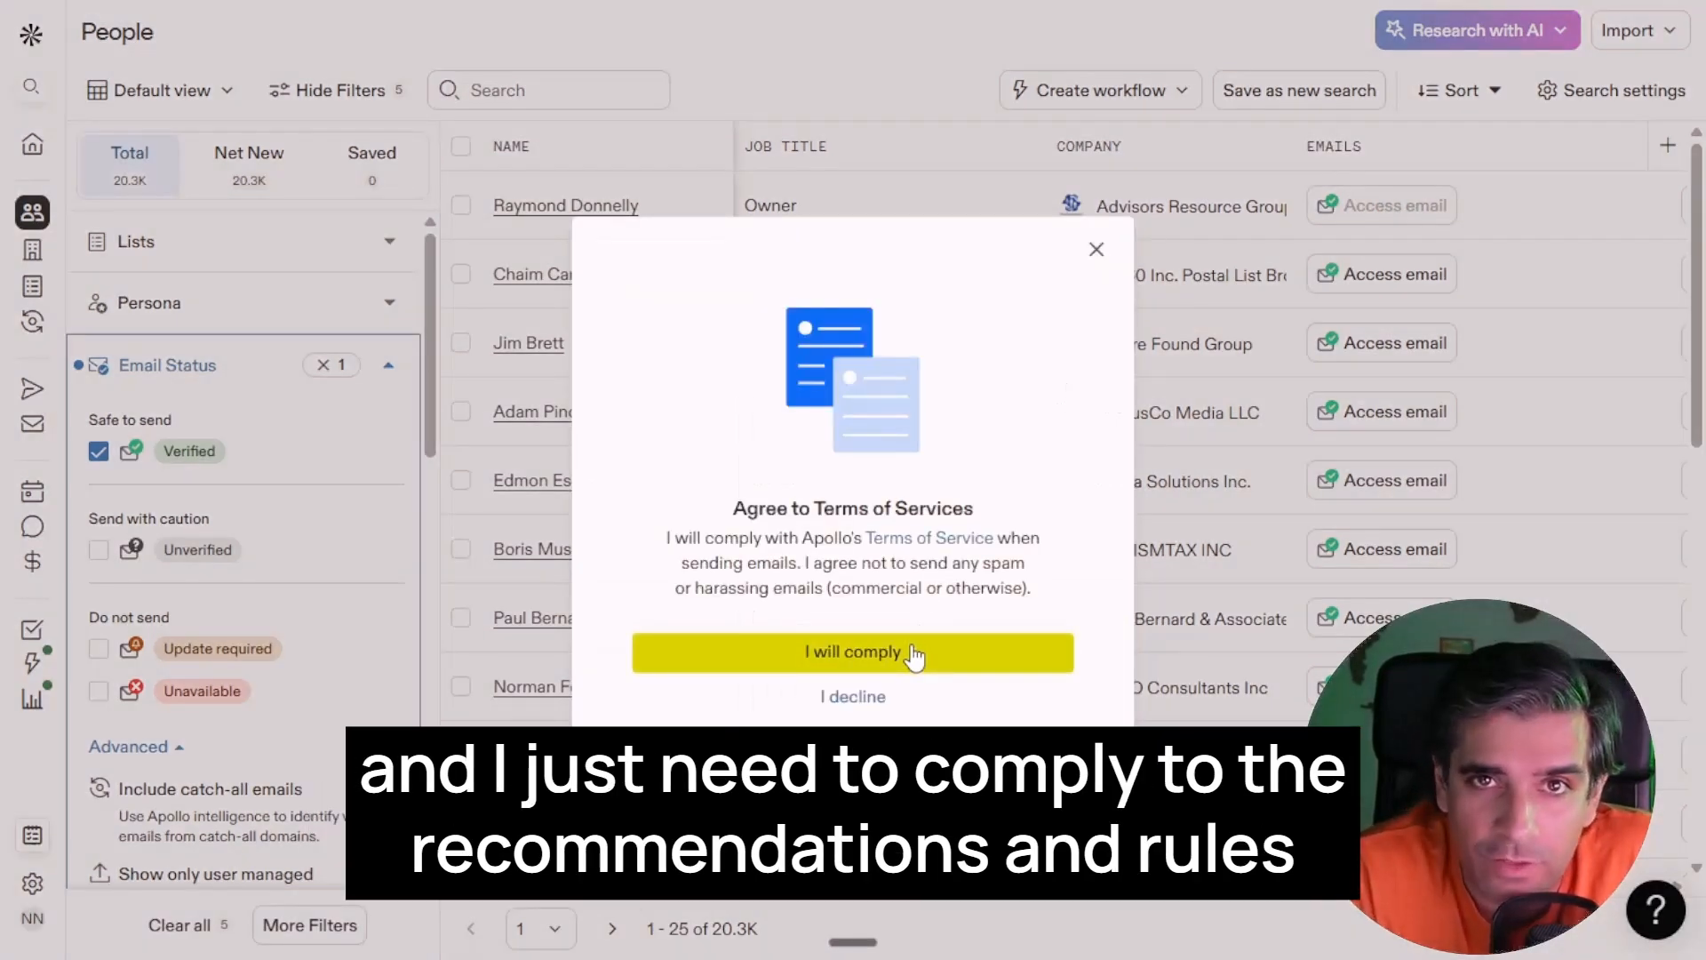
click(916, 655)
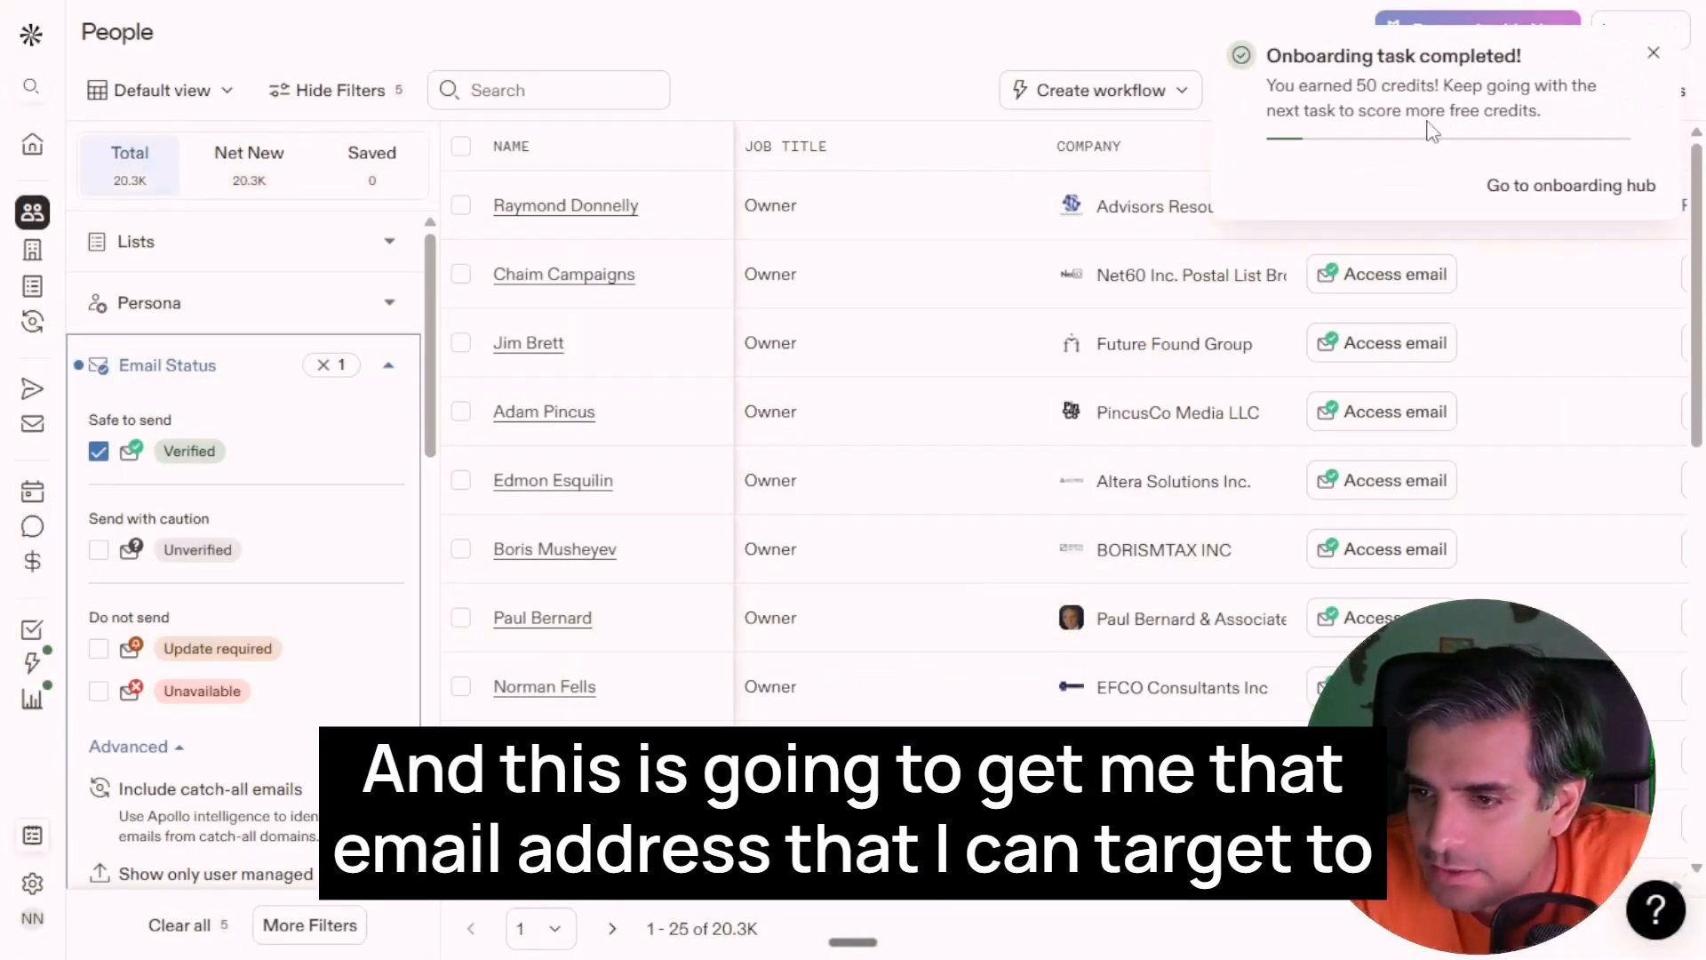
click(1651, 59)
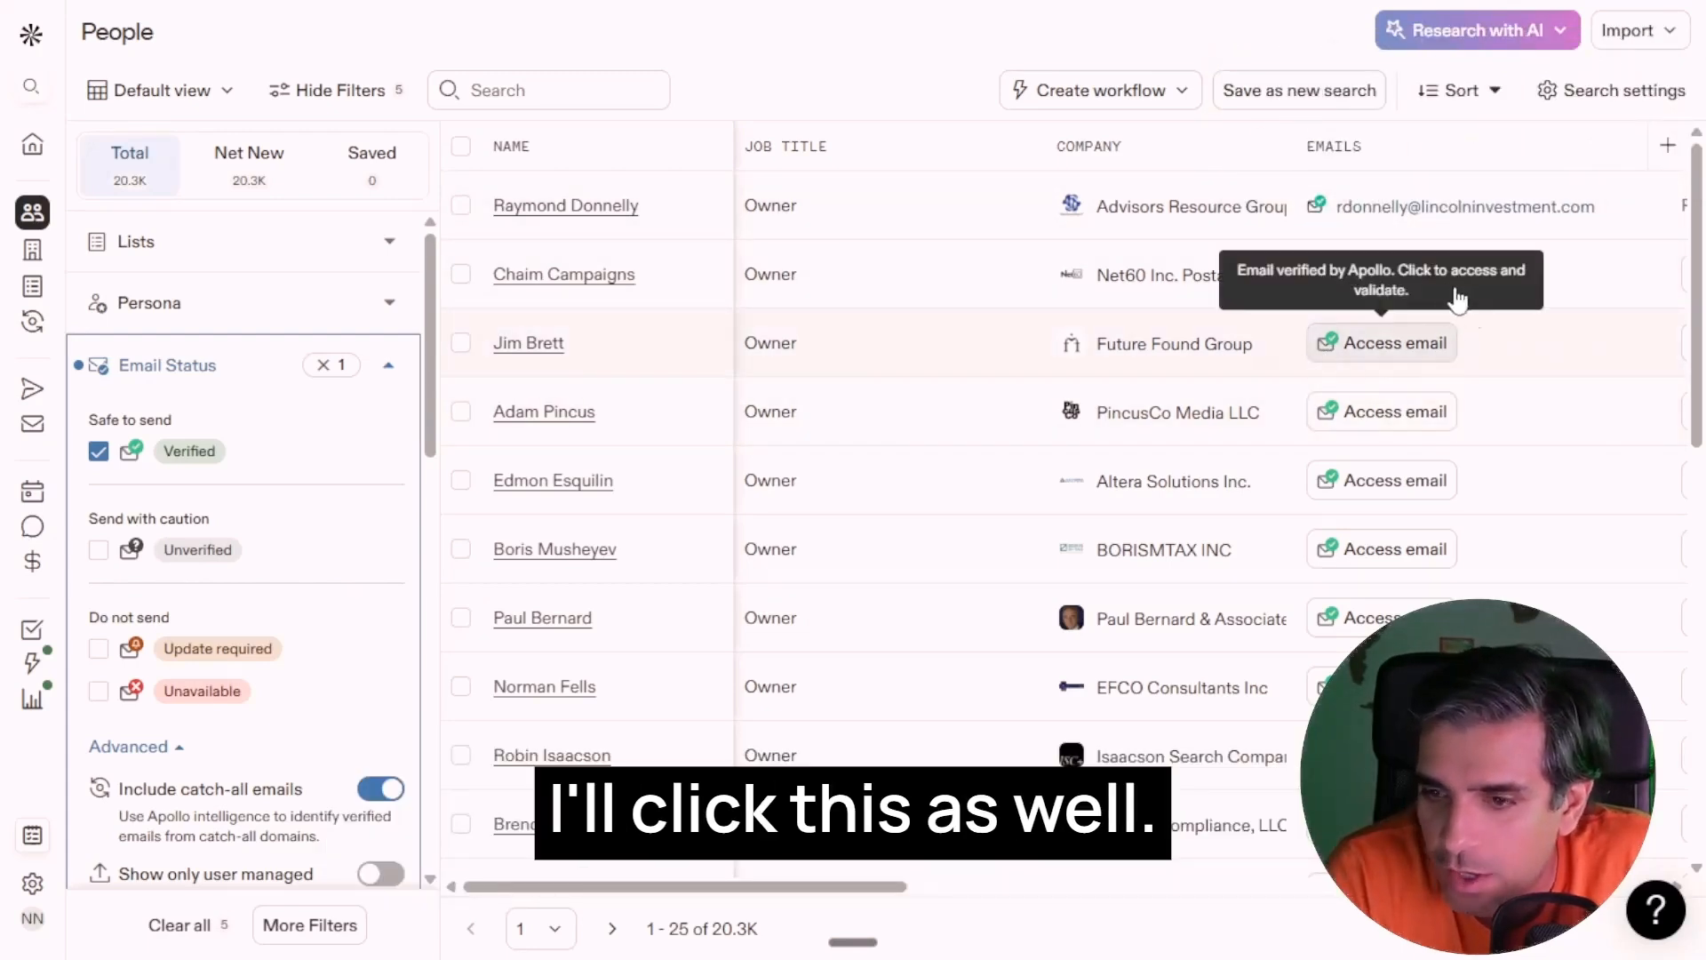
scroll(1223, 439, right, 10)
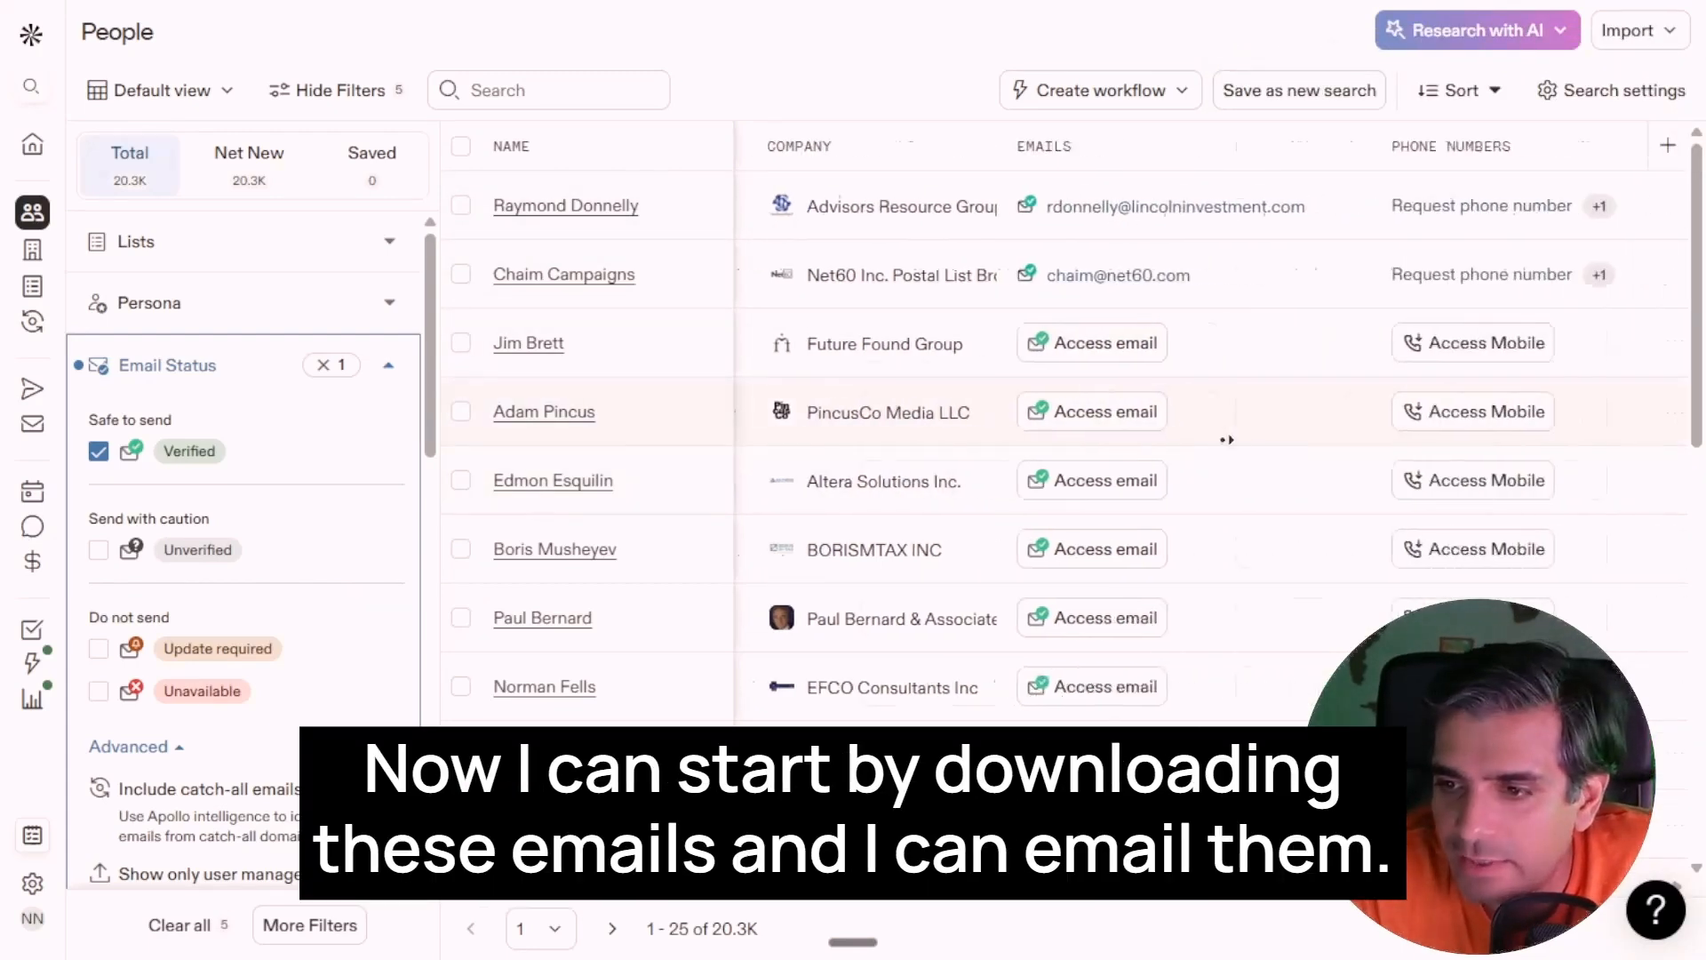
scroll(1173, 450, left, 10)
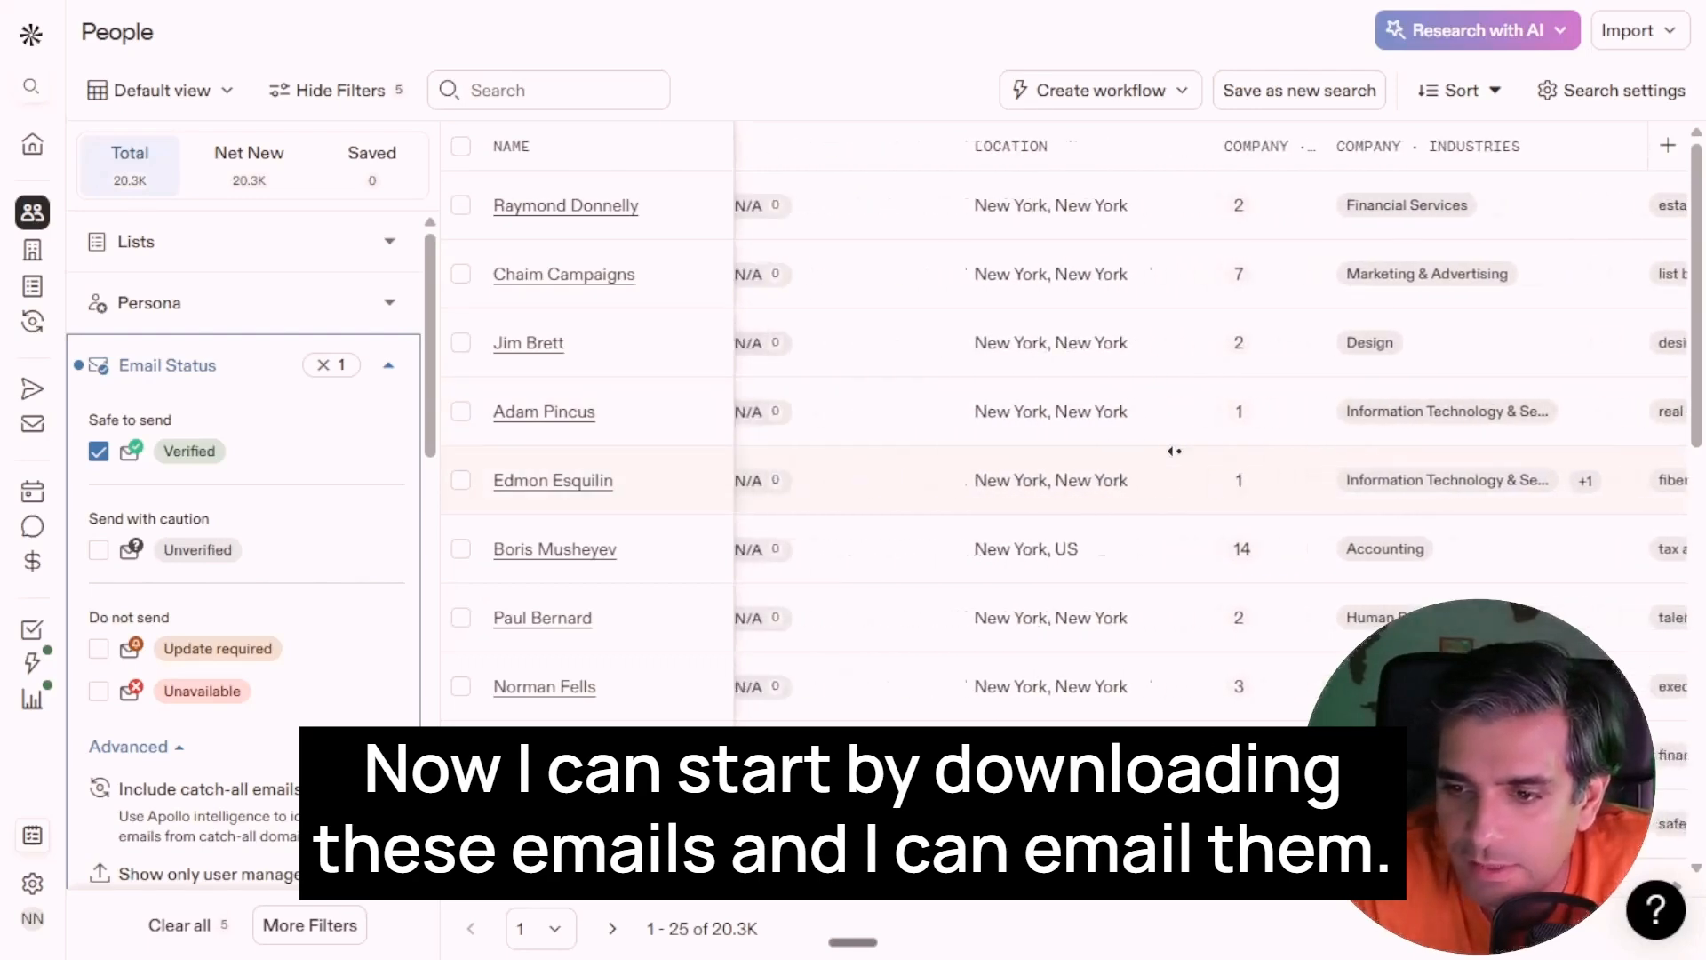
scroll(951, 453, left, 5)
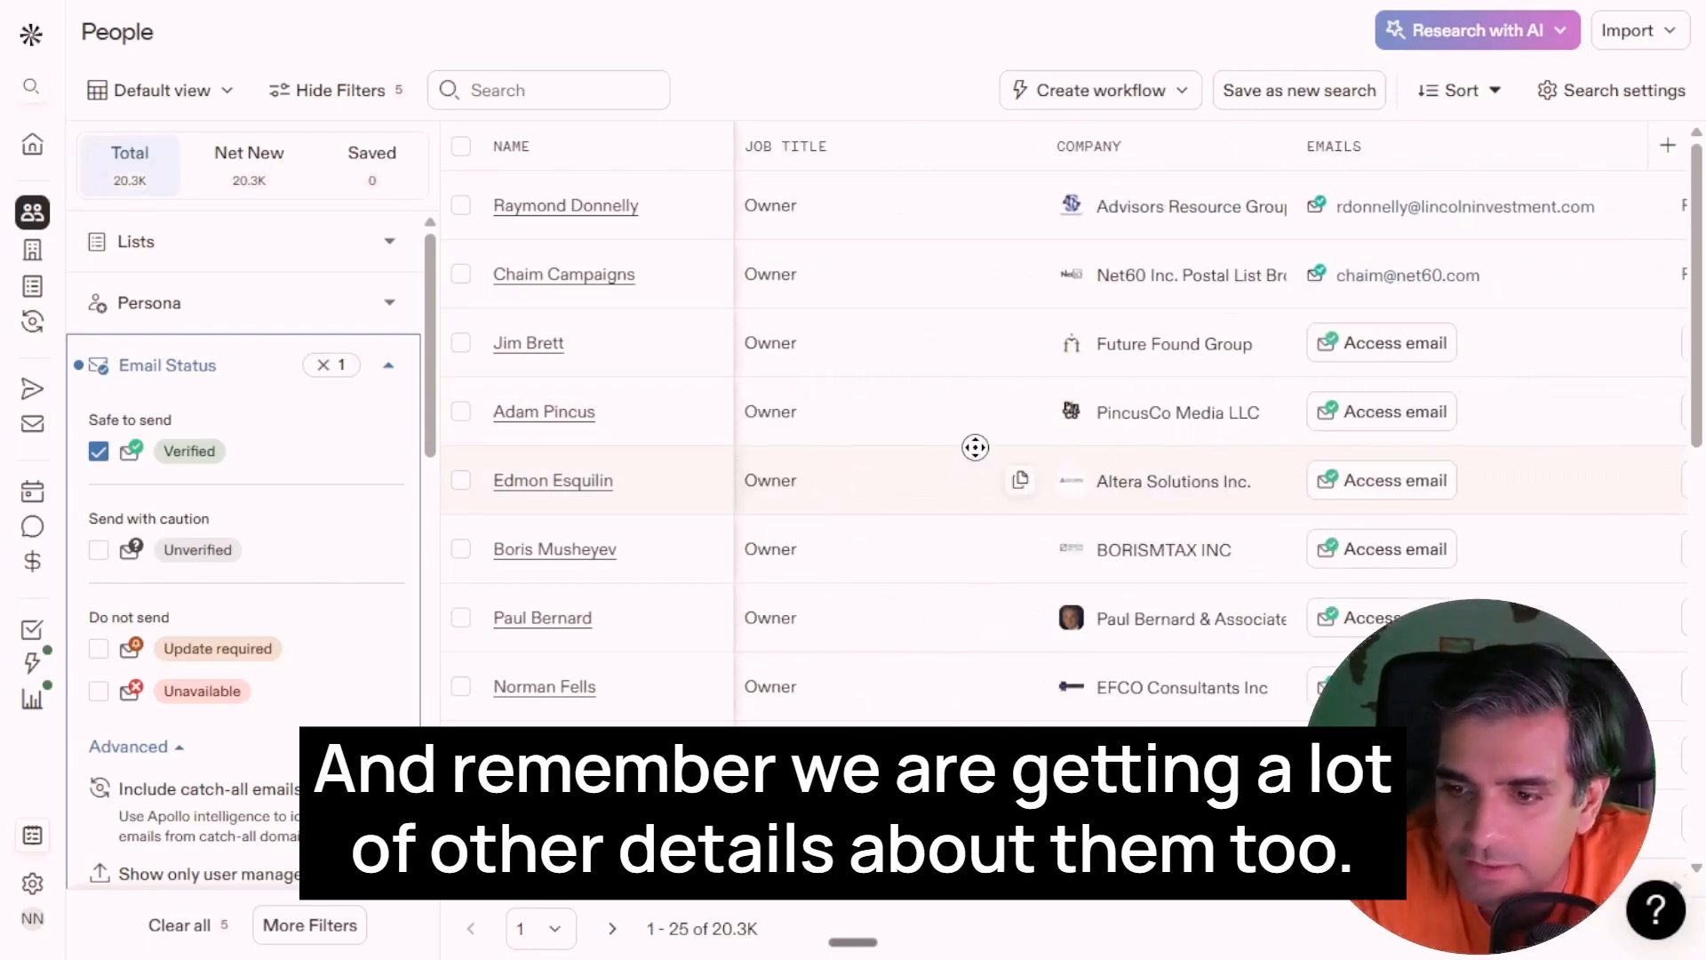
Review the remaining columns of the people results, from phone numbers and links to location, employee count, industries and company keywords.
scroll(975, 447, right, 8)
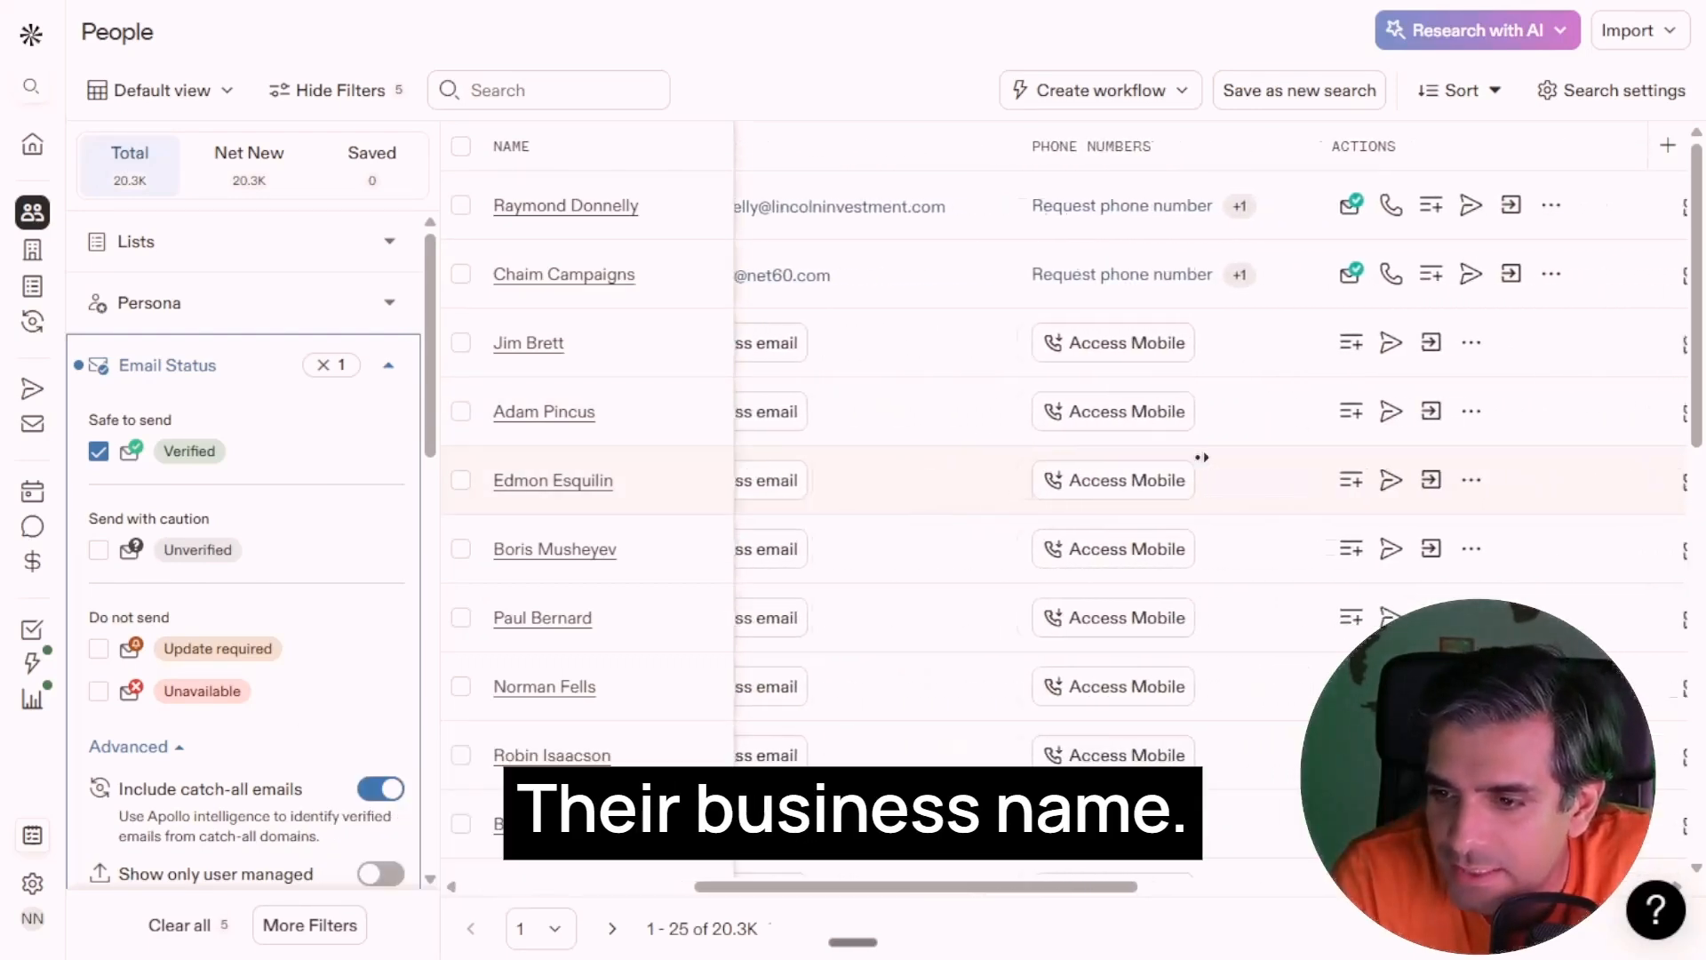
scroll(1201, 457, right, 2)
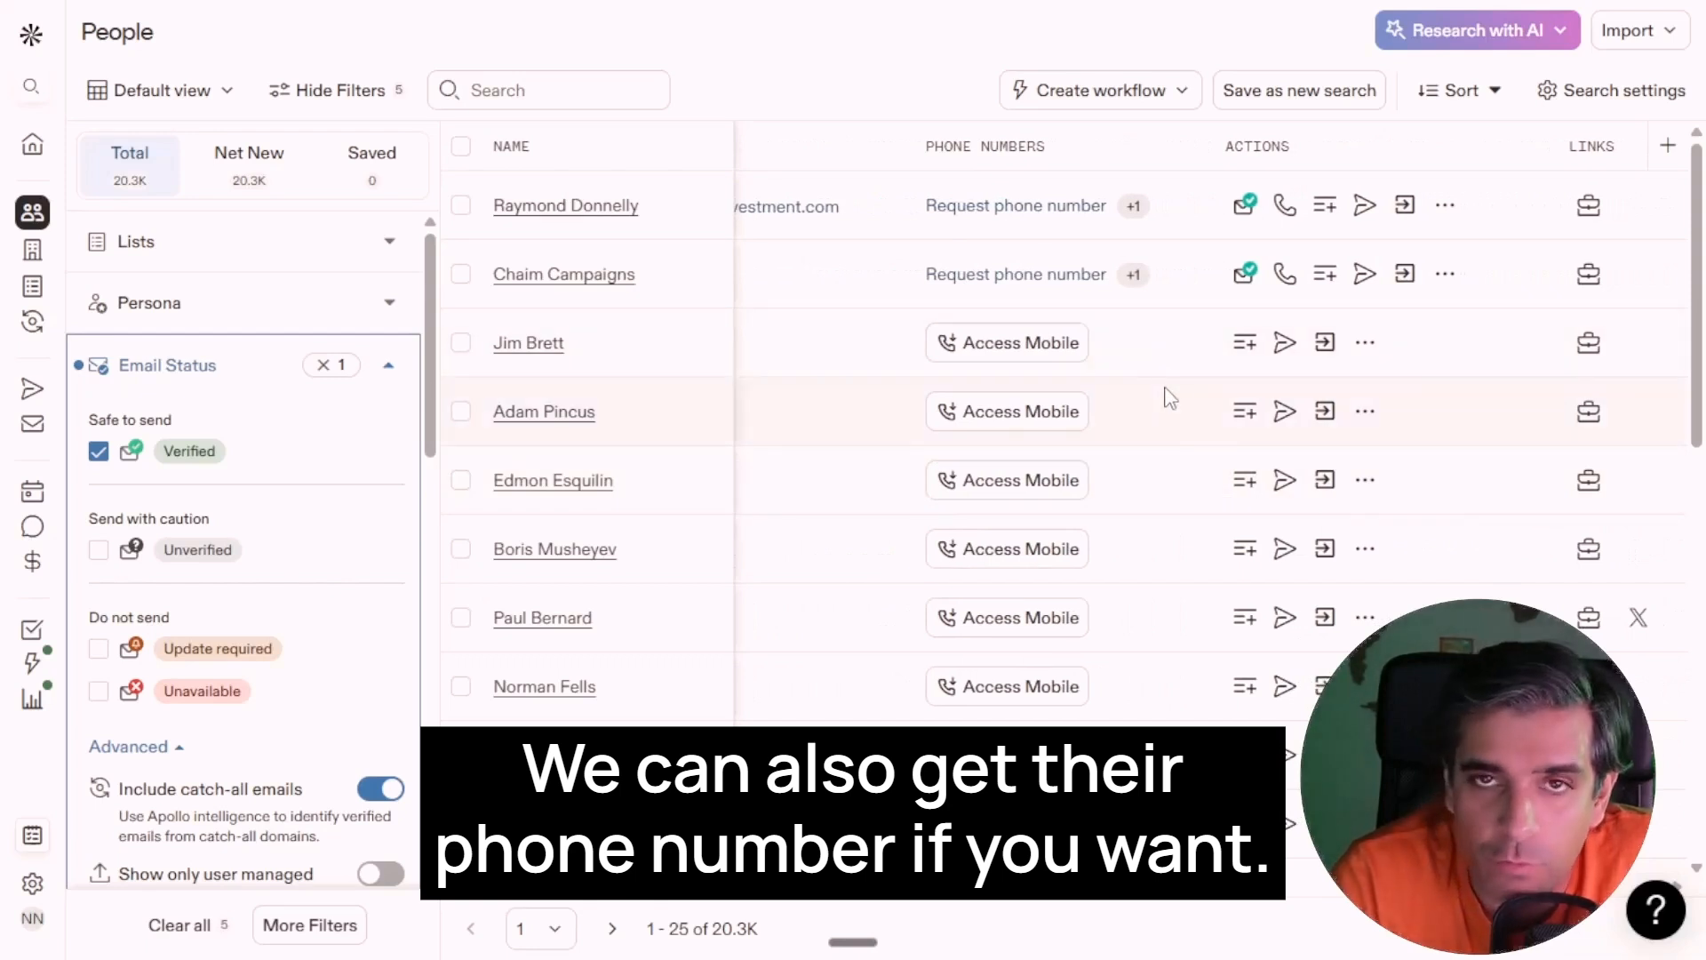
scroll(1204, 391, right, 5)
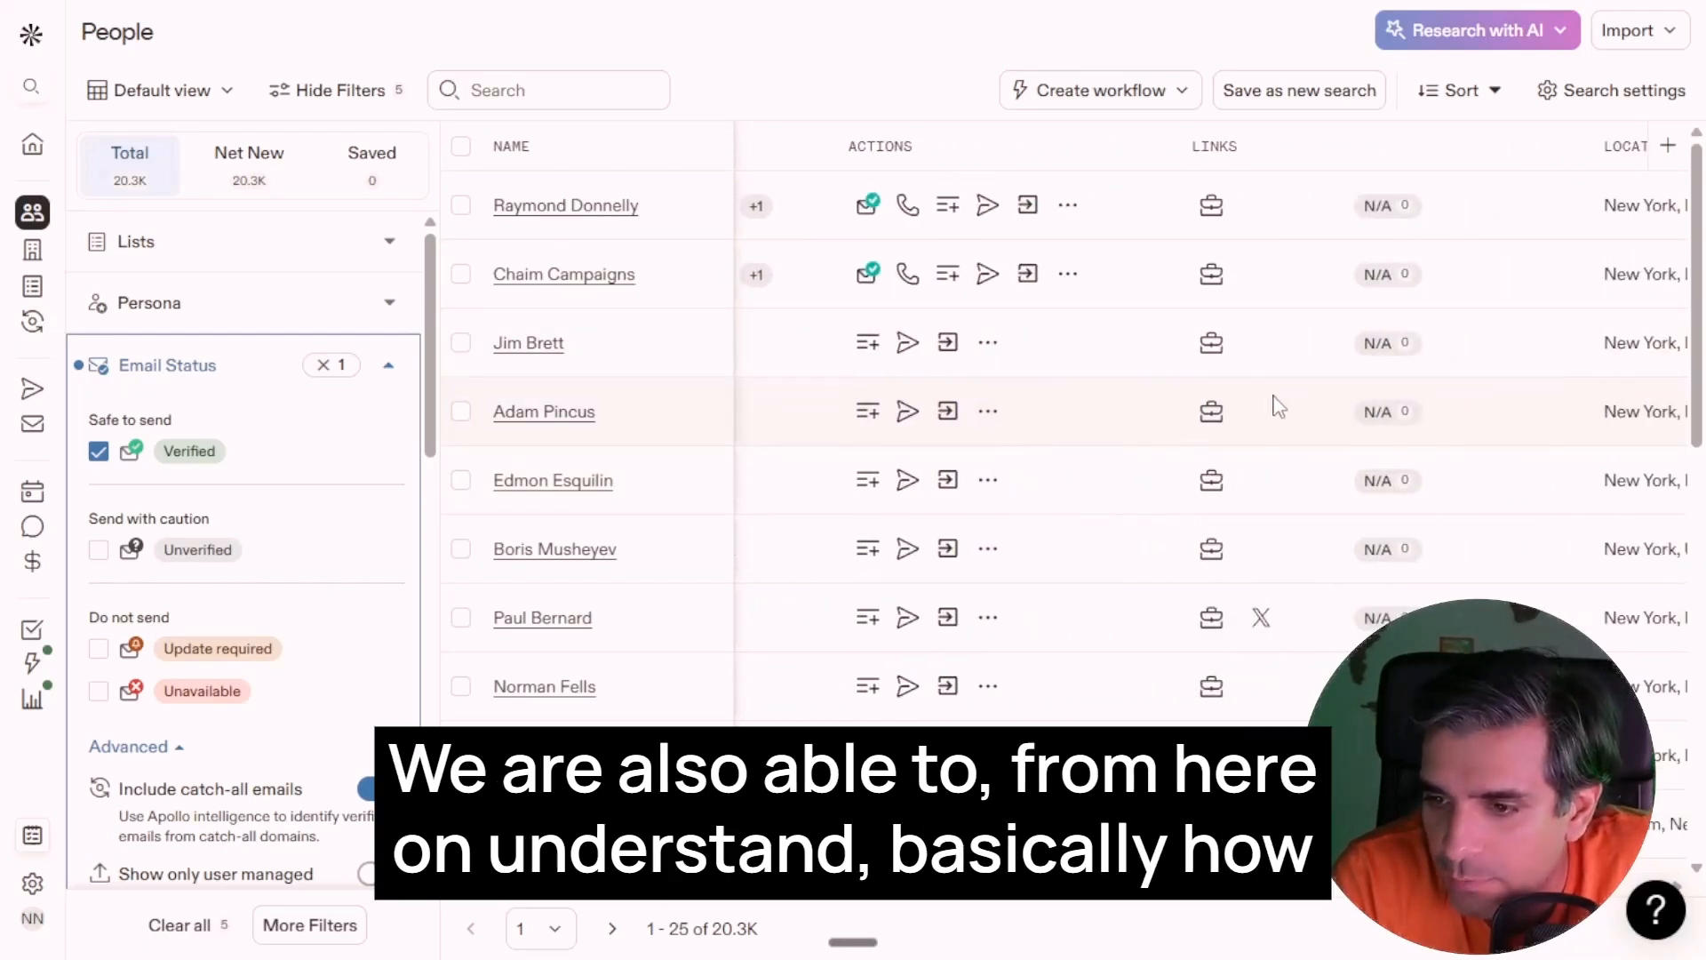
scroll(1278, 406, right, 6)
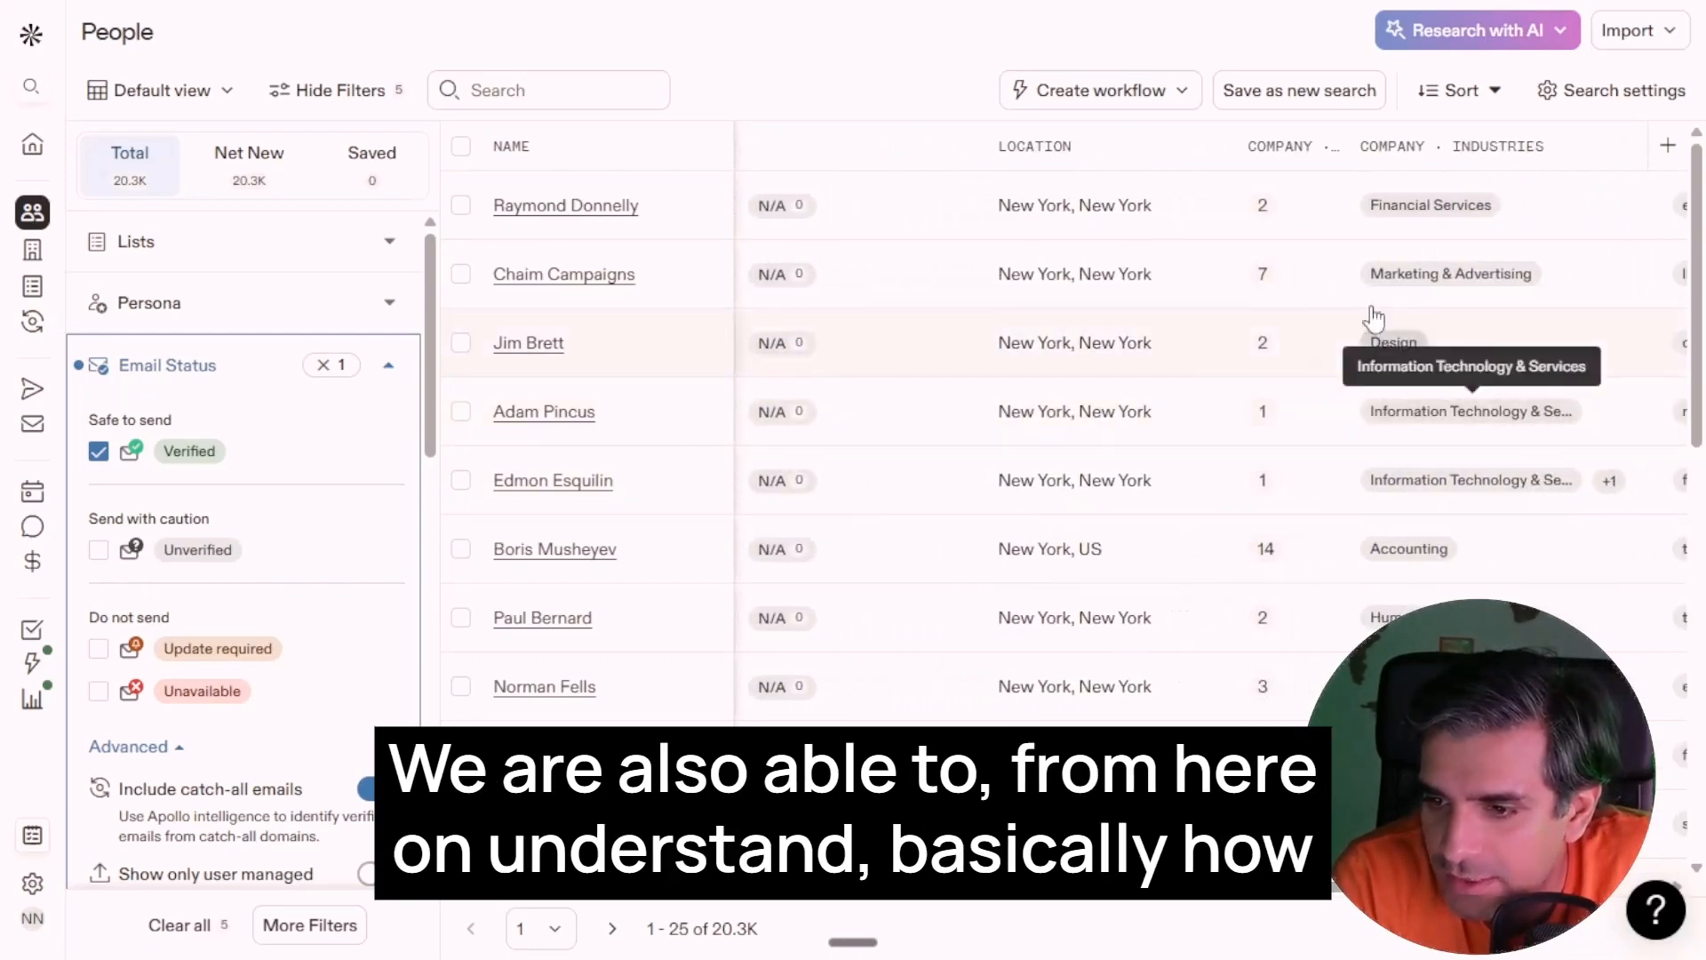
scroll(1398, 343, right, 5)
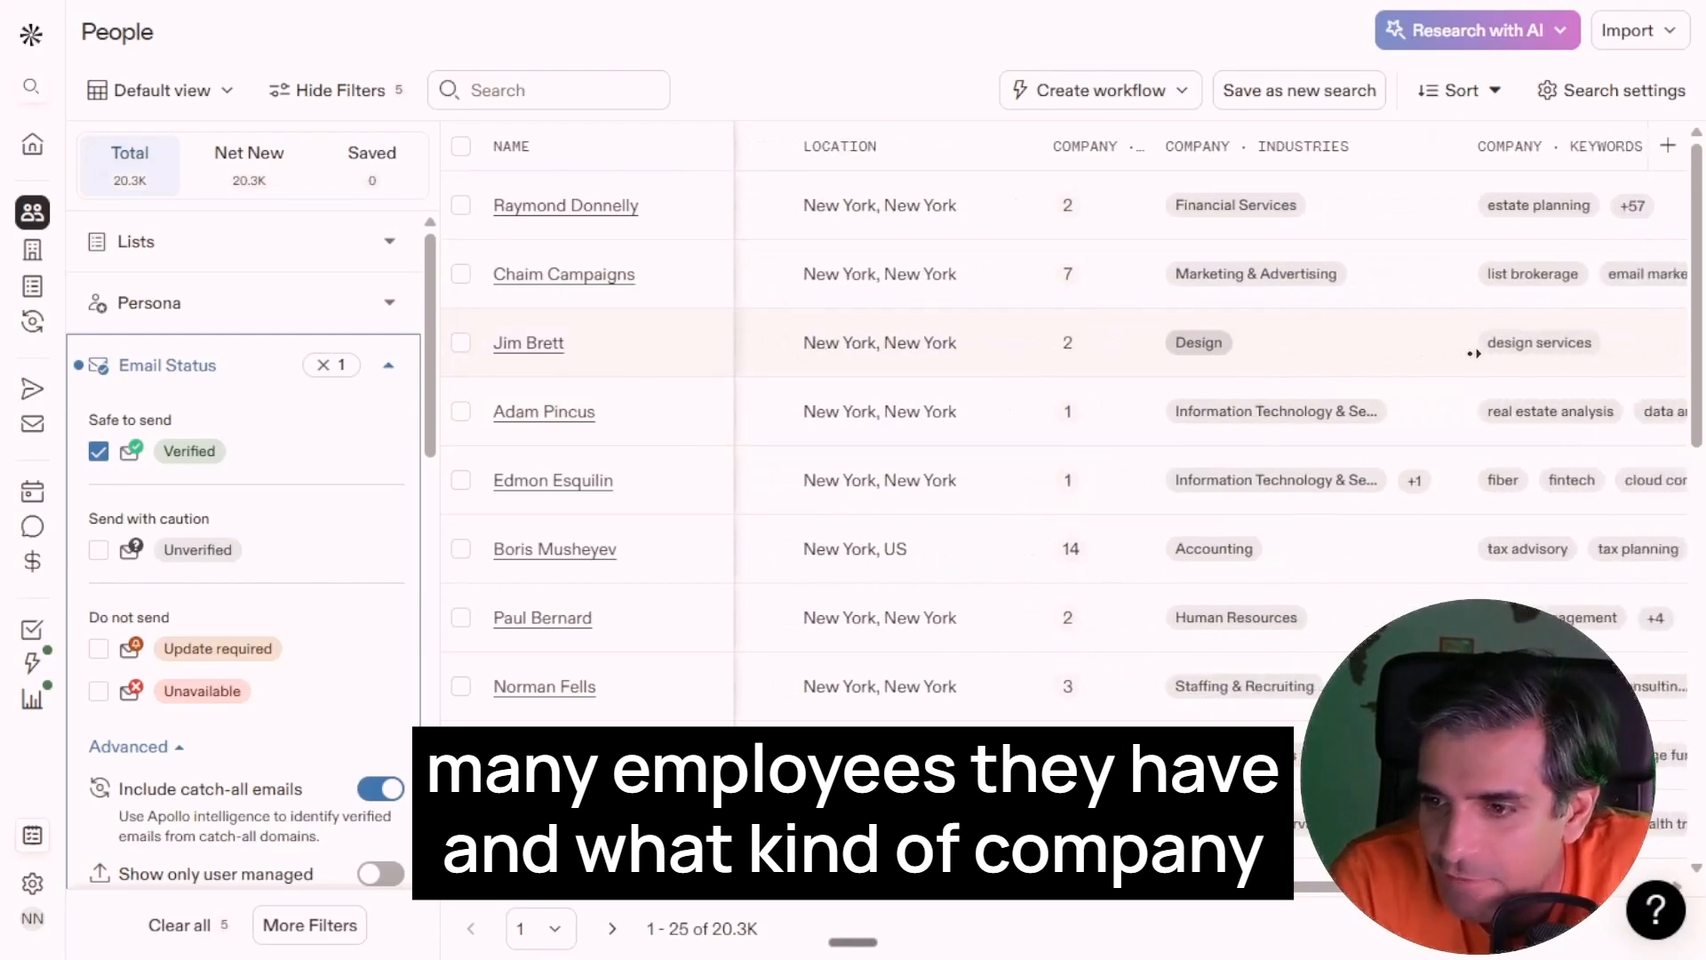
scroll(1355, 309, right, 3)
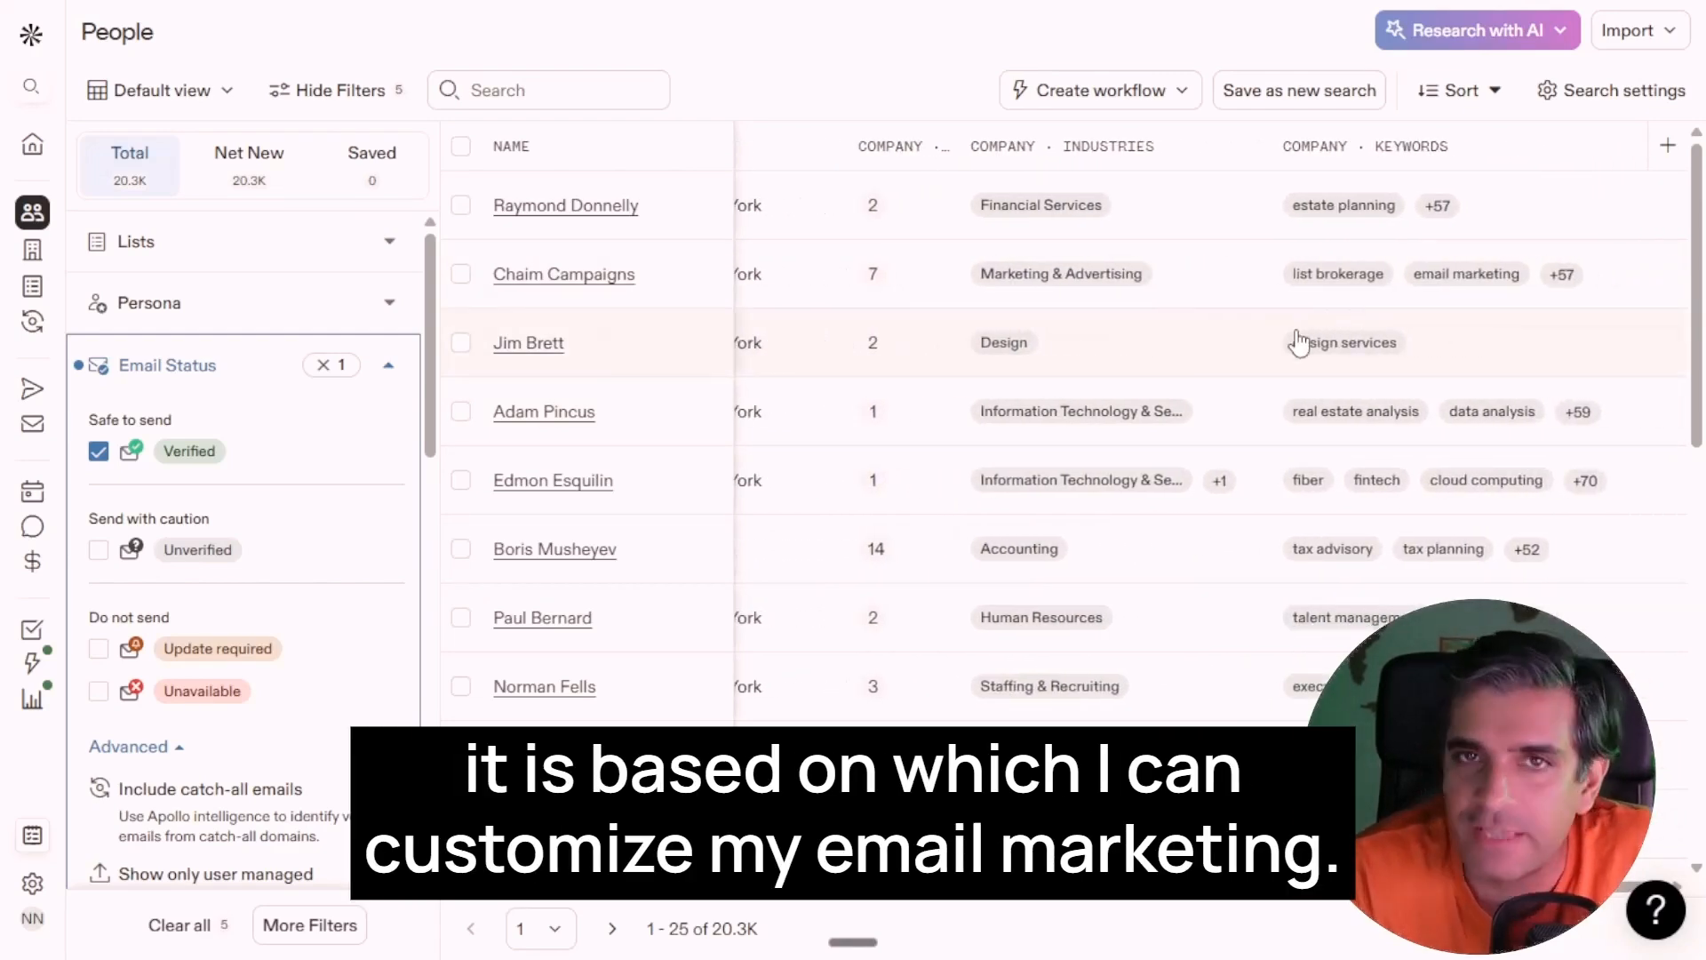